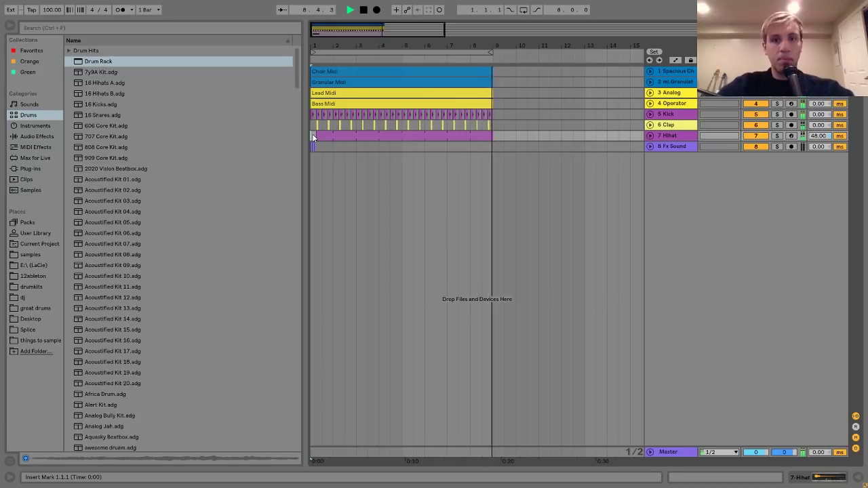
# - Stop the full mix, play the Spacious Choir track in solo, and unfold the track with its device chain shown
pyautogui.press('space')
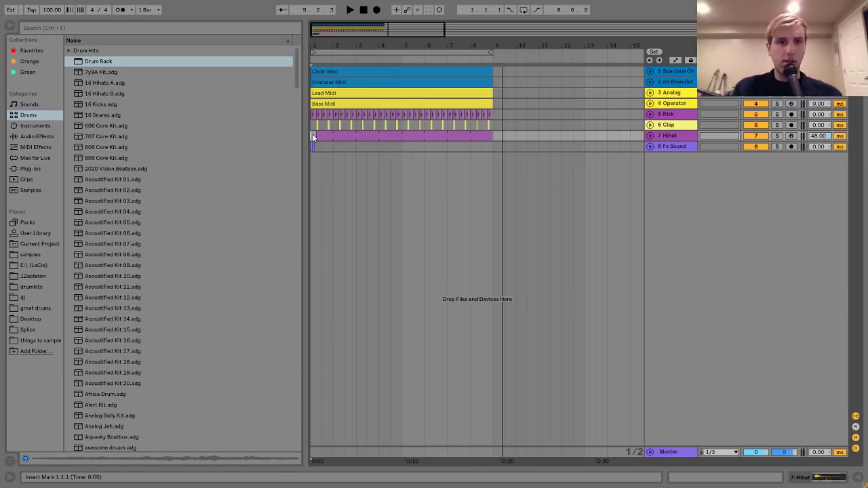
pyautogui.click(362, 67)
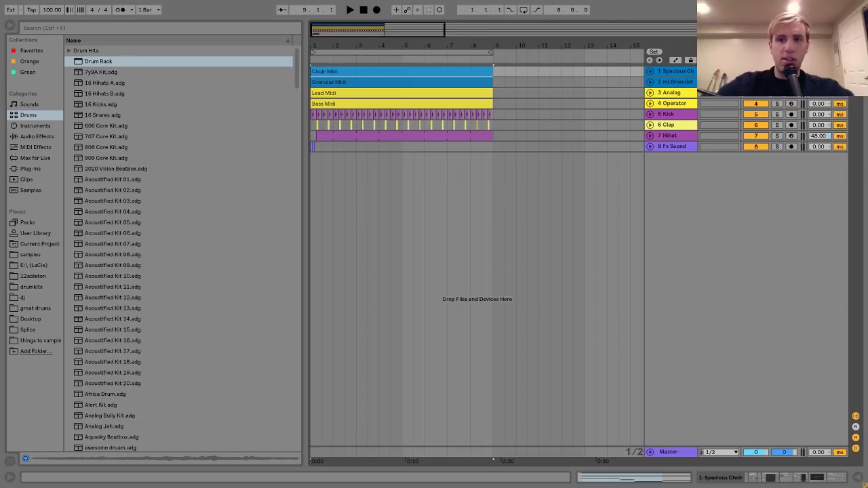
pyautogui.click(681, 72)
pyautogui.press('space')
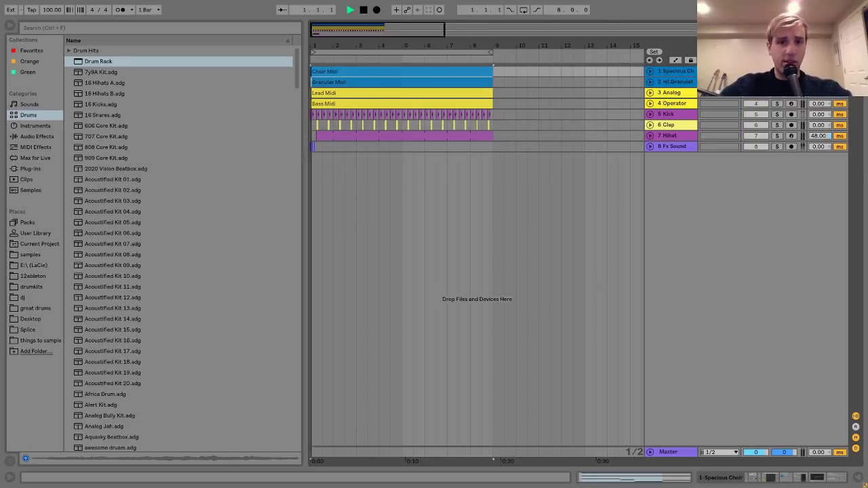
pyautogui.click(650, 70)
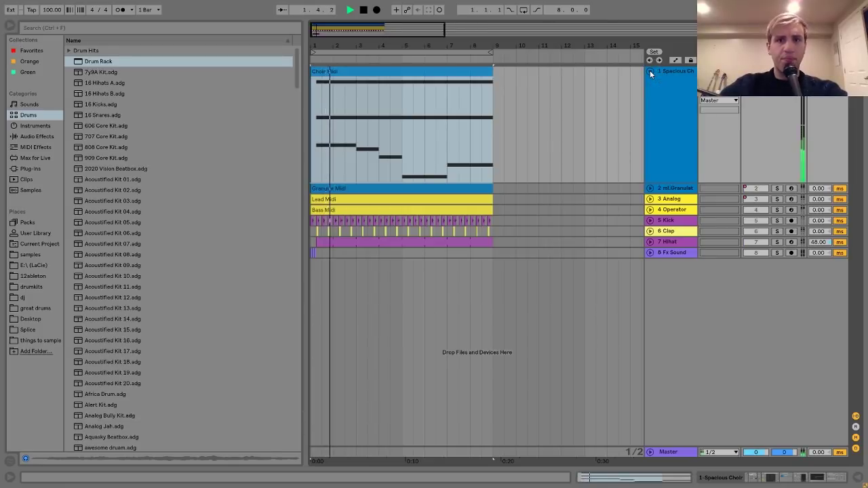
pyautogui.doubleClick(671, 76)
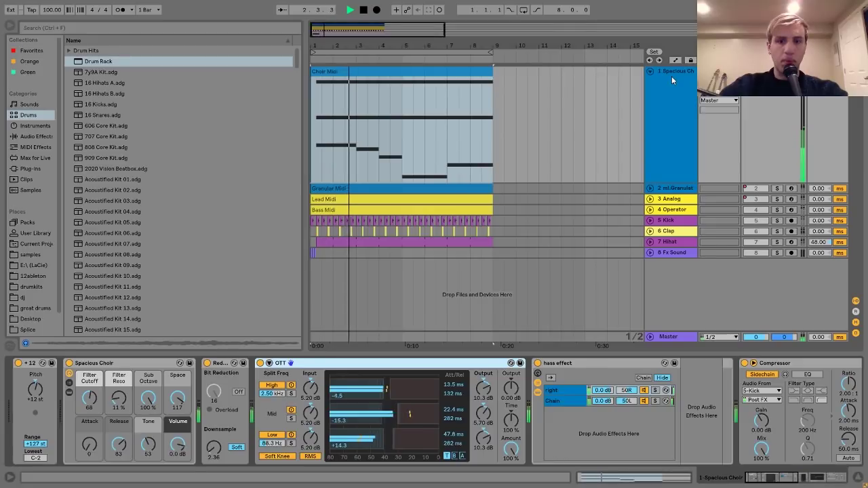
# - Open the Choir Midi clip's notes and examine the long held C2 and A2 notes
pyautogui.doubleClick(385, 86)
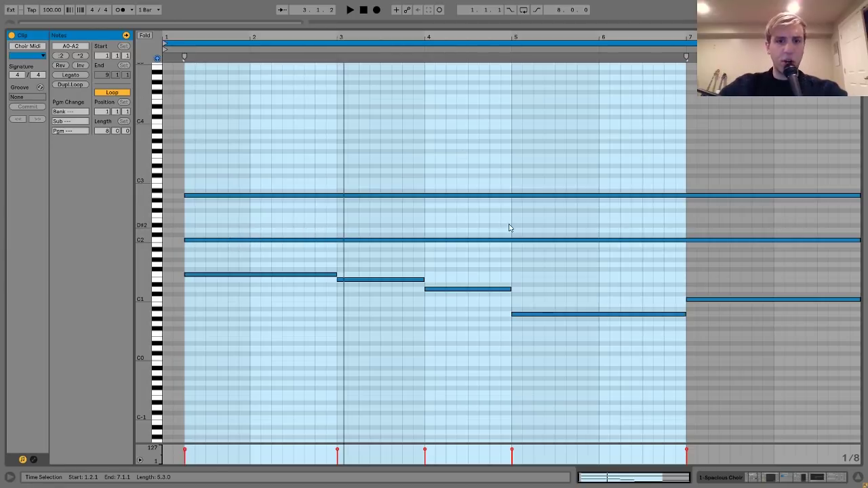
pyautogui.click(303, 241)
pyautogui.click(300, 197)
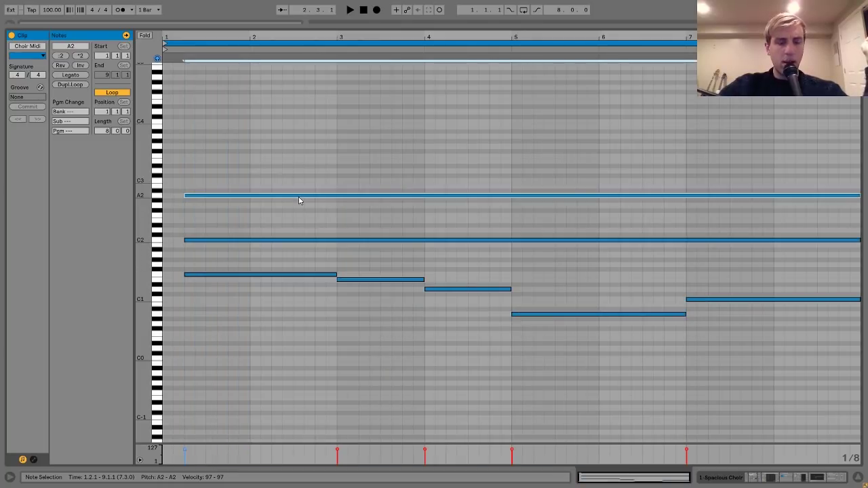
# - Try the held C2 note one octave higher at C3, and return it to C2
pyautogui.click(283, 242)
pyautogui.hotkey('shift', 'Up')
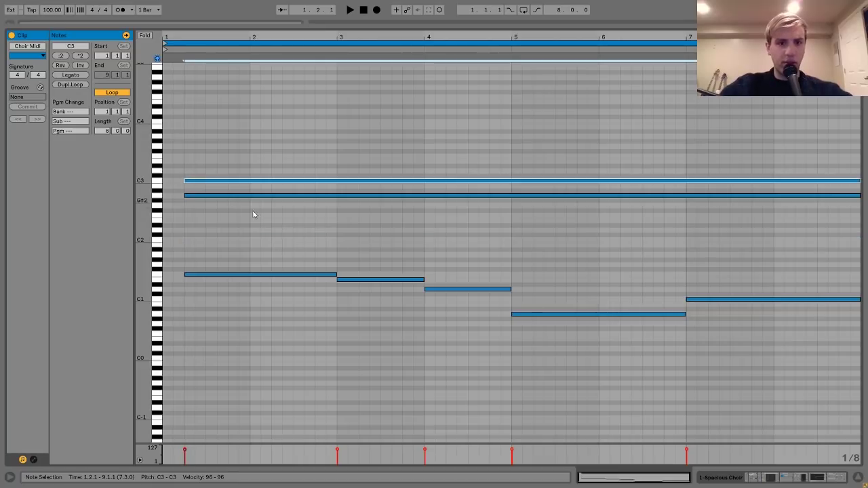
pyautogui.hotkey('shift', 'Down')
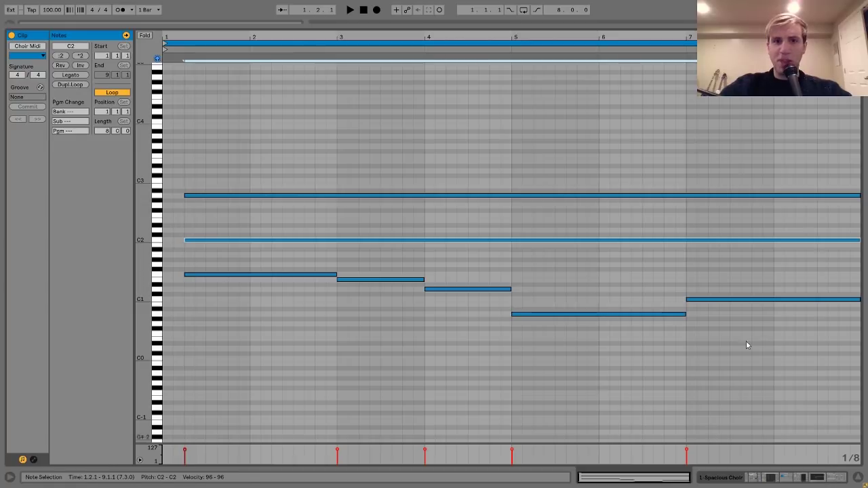
# - Return to the choir's device chain and unfold the Operator track to compare its bass notes with the choir's
pyautogui.click(797, 478)
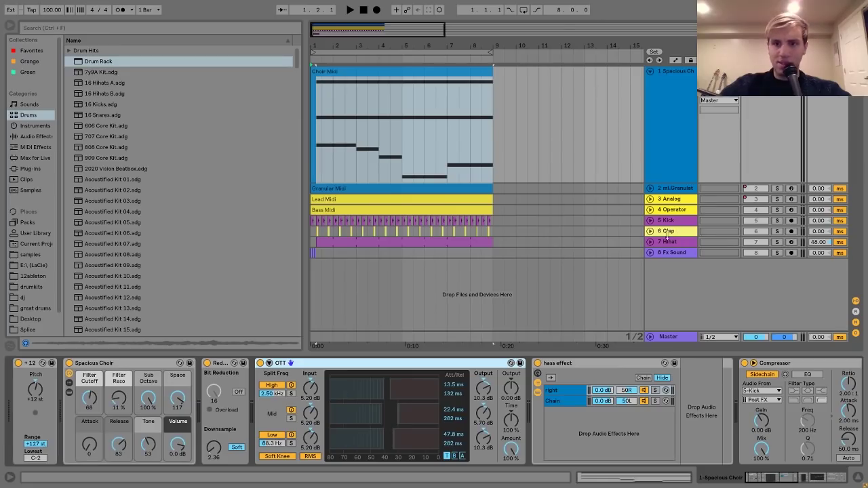
pyautogui.click(651, 210)
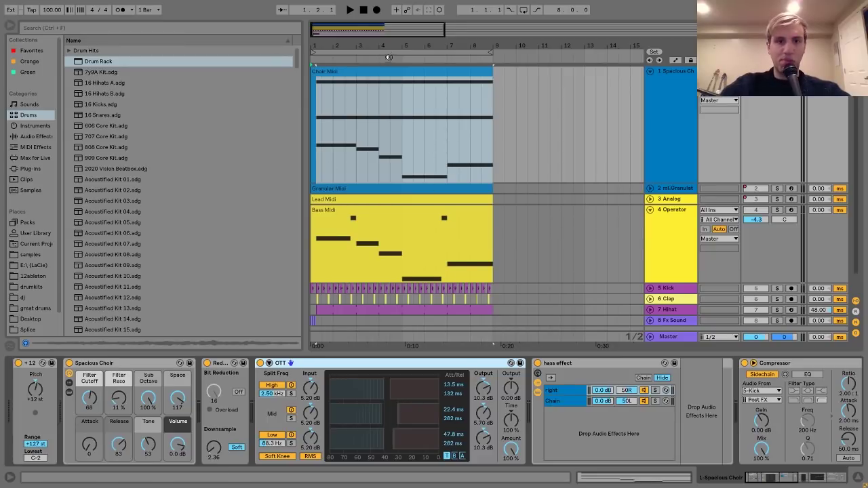
pyautogui.doubleClick(373, 72)
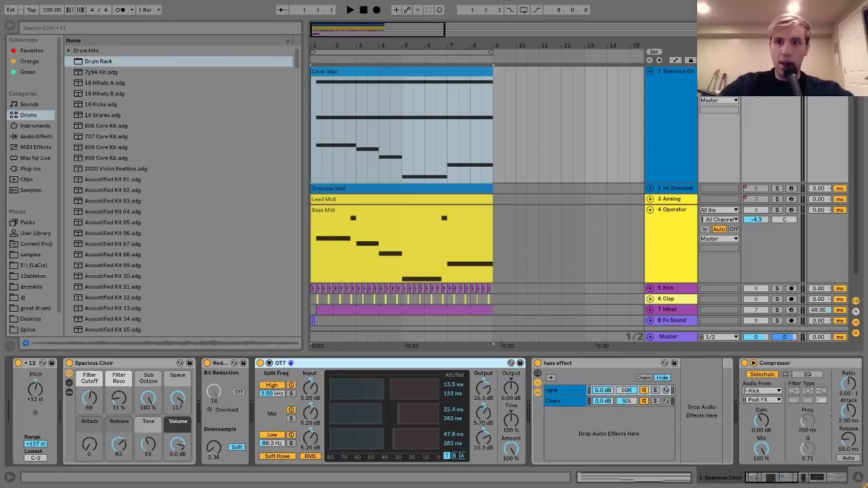
# - Unsolo the choir track, show its Speaker On automation, and play the first bar at close zoom
pyautogui.rightClick(754, 82)
pyautogui.click(779, 80)
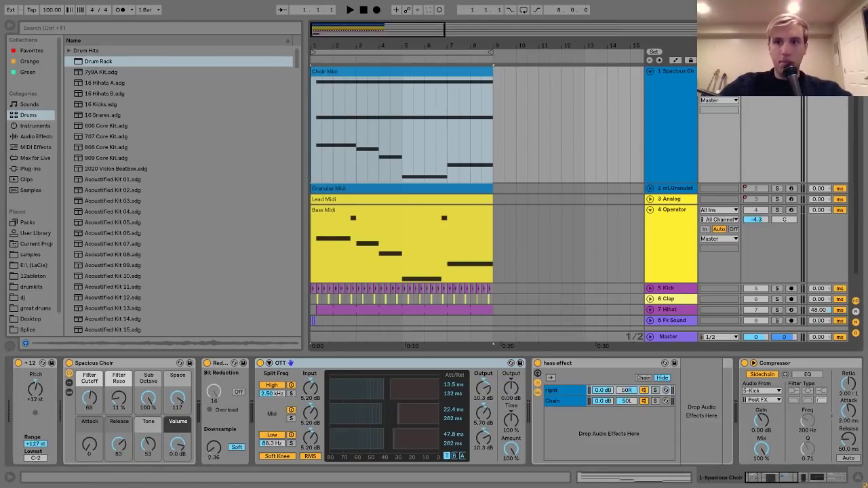
pyautogui.moveTo(313, 42); pyautogui.dragTo(313, 112)
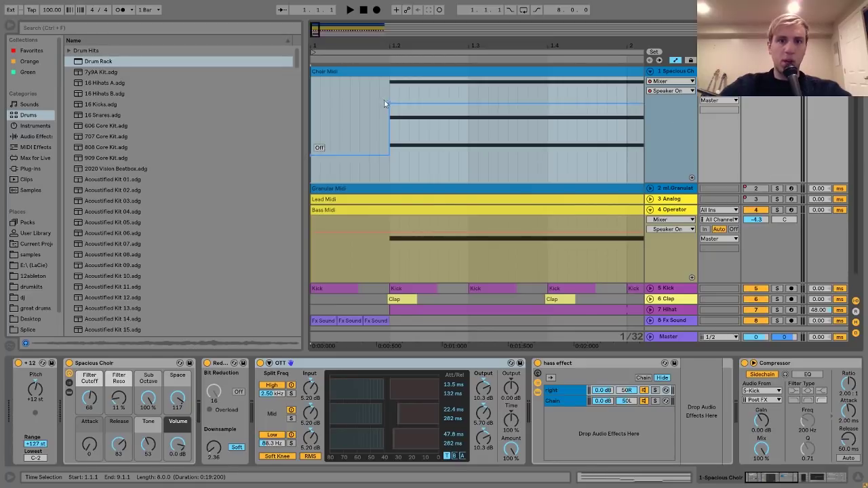
pyautogui.press('space')
pyautogui.press('space')
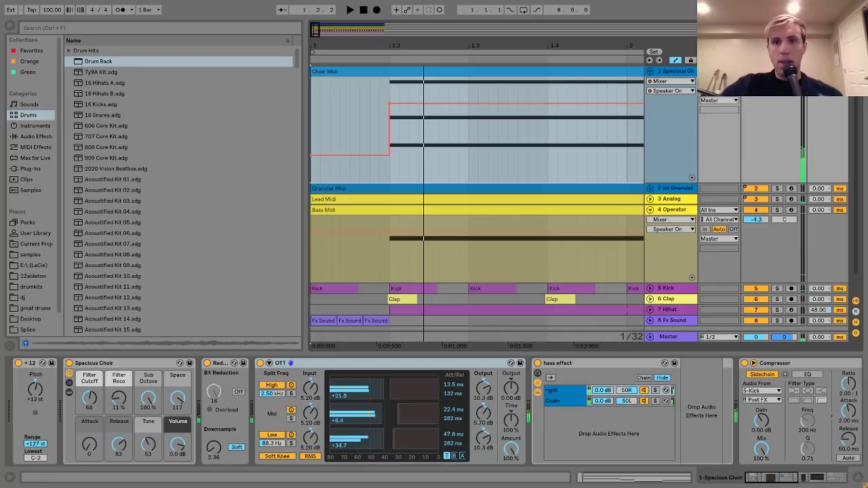
# - Locate the Spacious Choir.adg preset among the Voices sounds in the browser
pyautogui.click(672, 72)
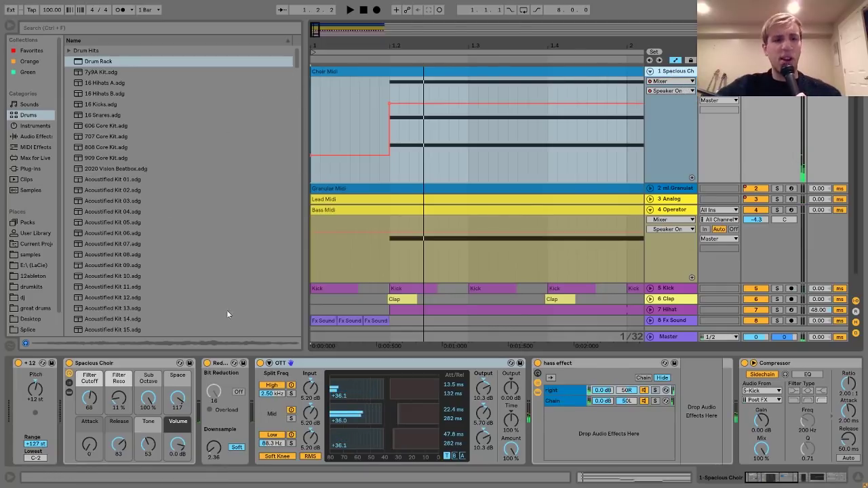
pyautogui.click(29, 105)
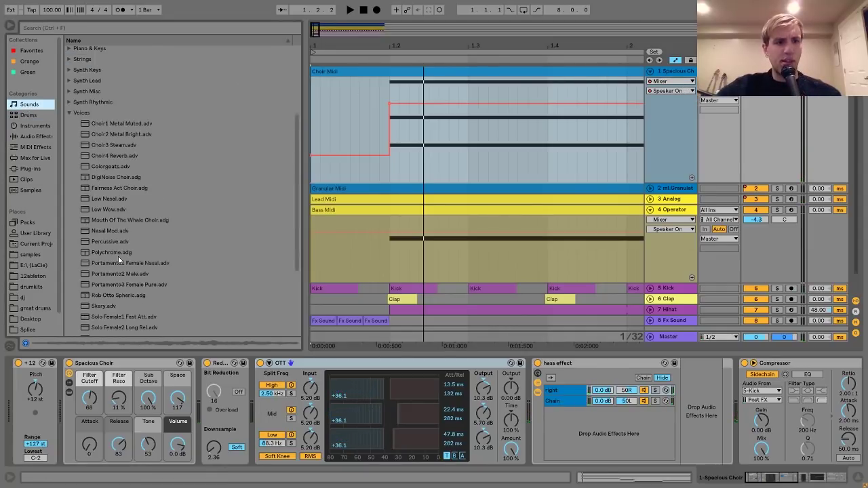
pyautogui.scroll(3, 107, 197)
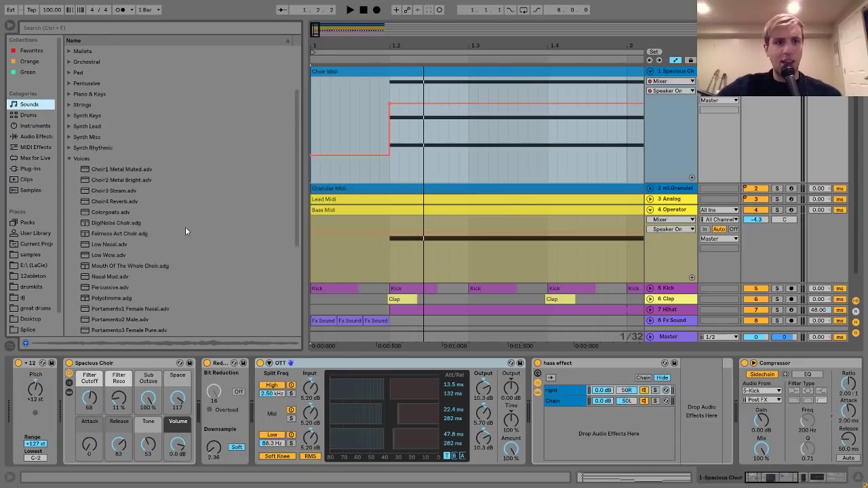
pyautogui.scroll(-5, 185, 227)
pyautogui.click(110, 258)
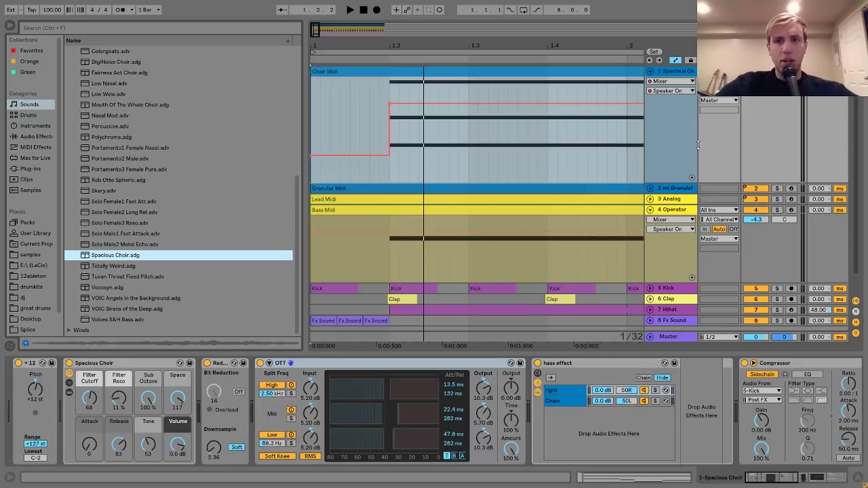
# - Solo the choir track and compare its playback with Redux bypassed and enabled
pyautogui.click(777, 71)
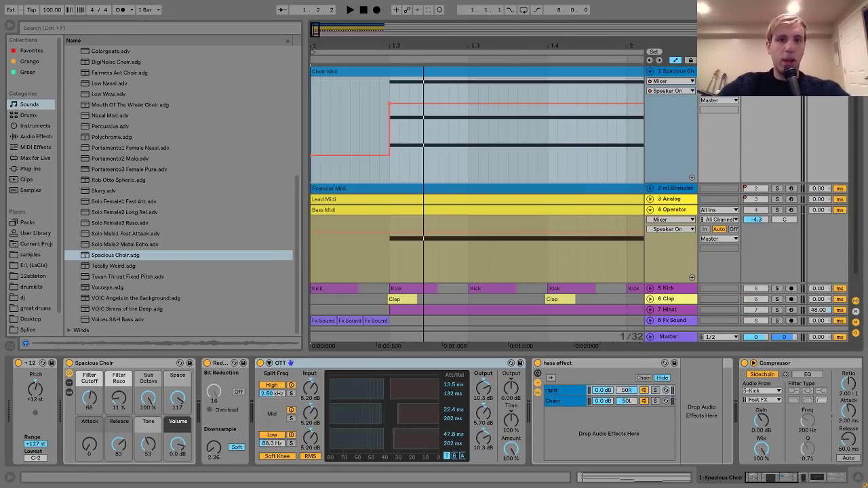
pyautogui.press('space')
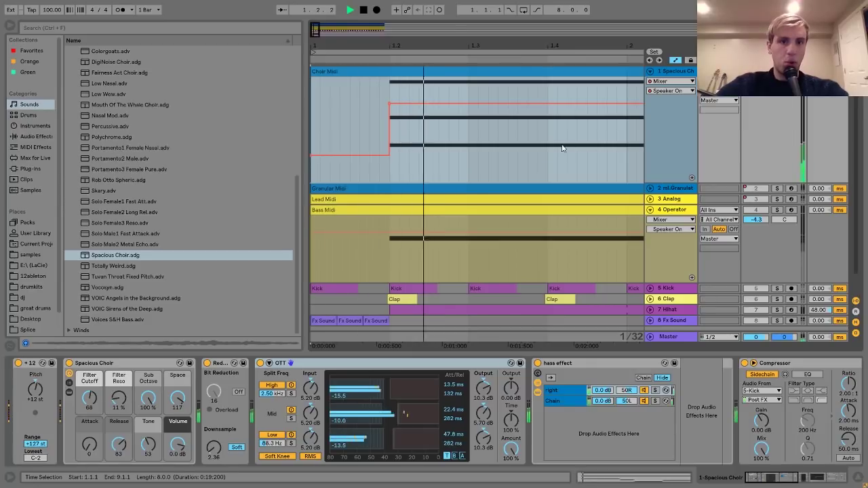
pyautogui.click(206, 363)
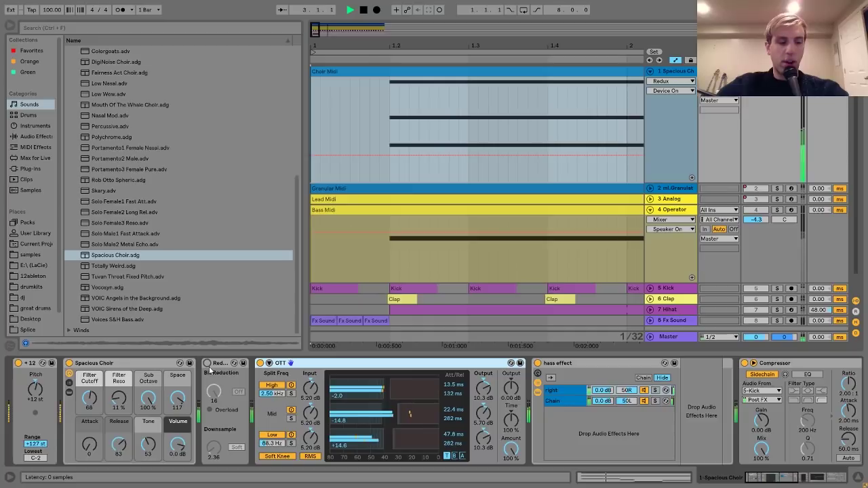
pyautogui.click(207, 363)
pyautogui.press('space')
# - Compare the choir's playback with the OTT multiband compression bypassed and enabled
pyautogui.scroll(-4, 216, 369)
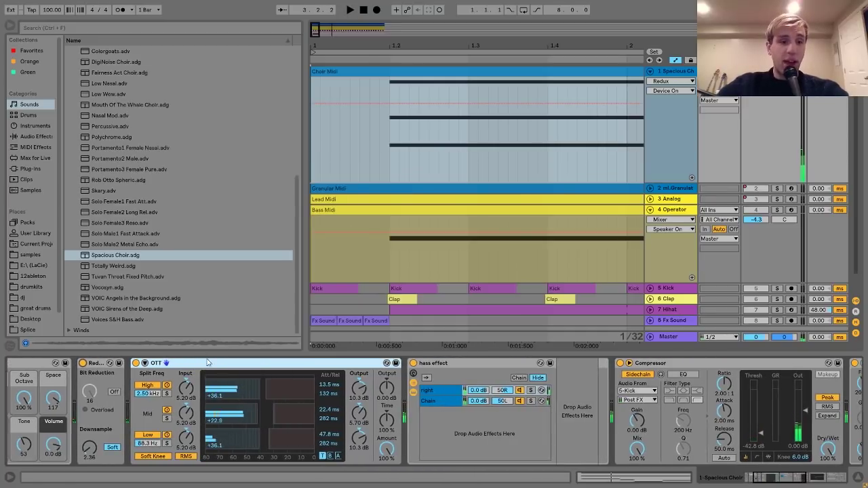
pyautogui.click(136, 364)
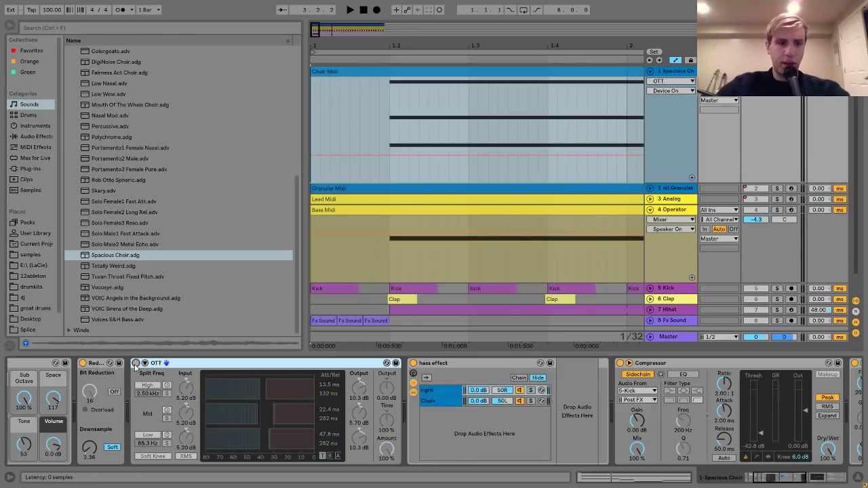
pyautogui.press('space')
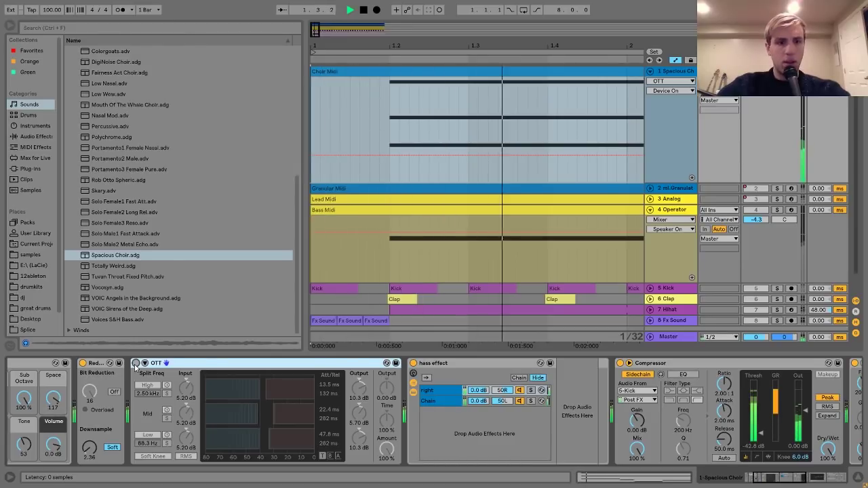
pyautogui.click(135, 363)
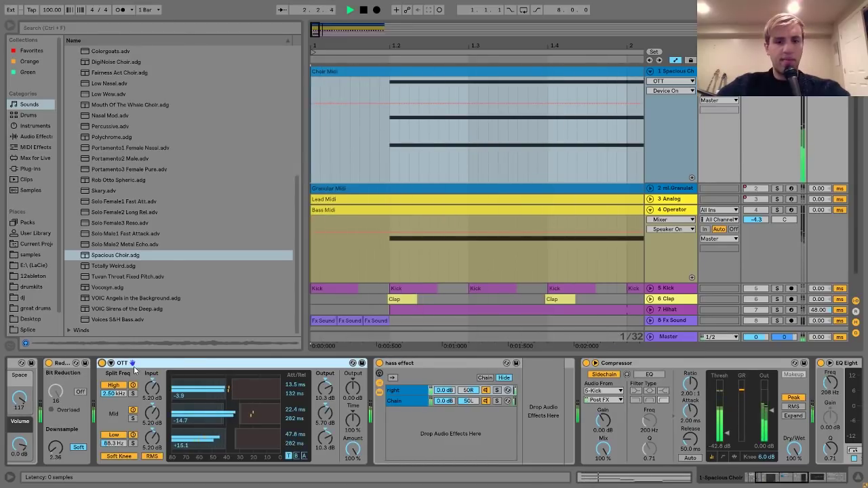
# - Inspect the hass effect rack's right and left chains, and show the Simple Delay on the 50L chain
pyautogui.hscroll(3, 134, 370)
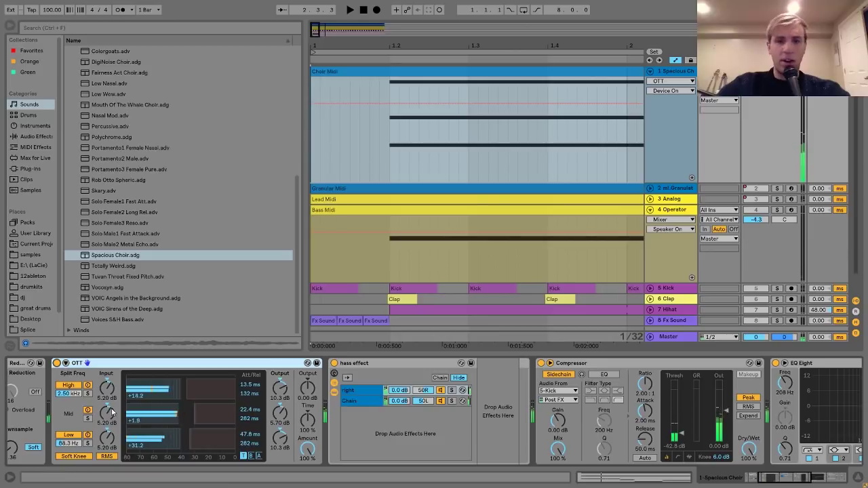
pyautogui.hscroll(4, 179, 379)
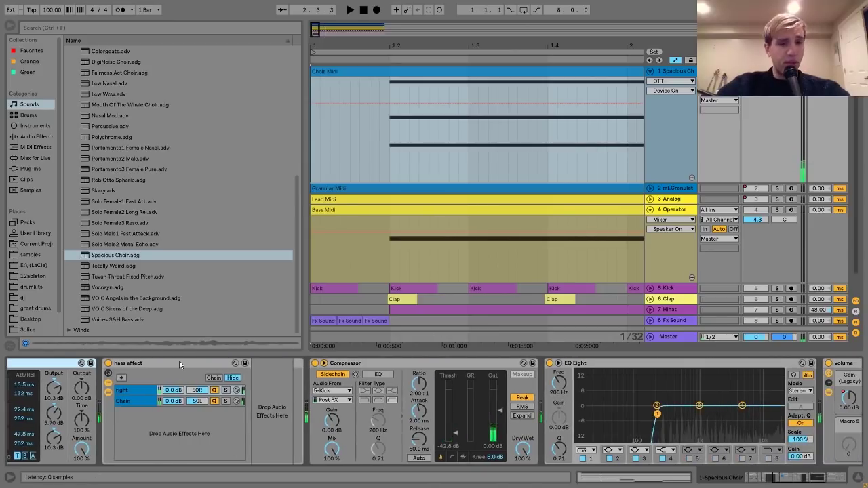
pyautogui.click(178, 364)
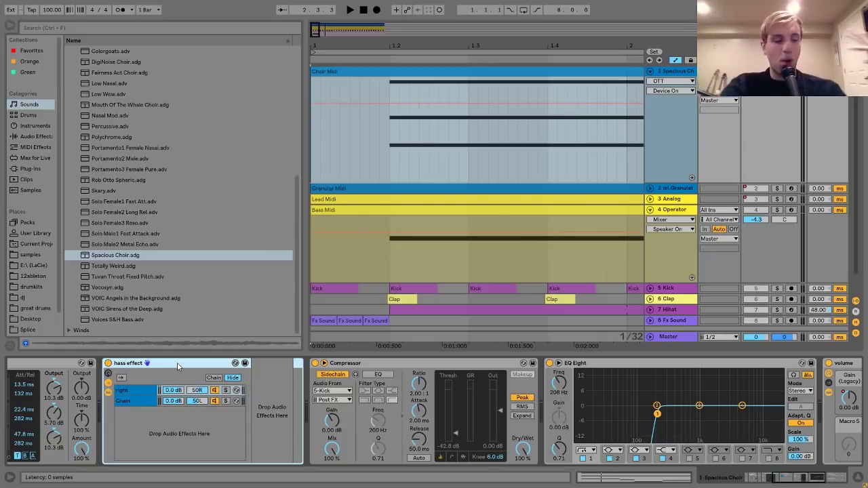
pyautogui.click(133, 391)
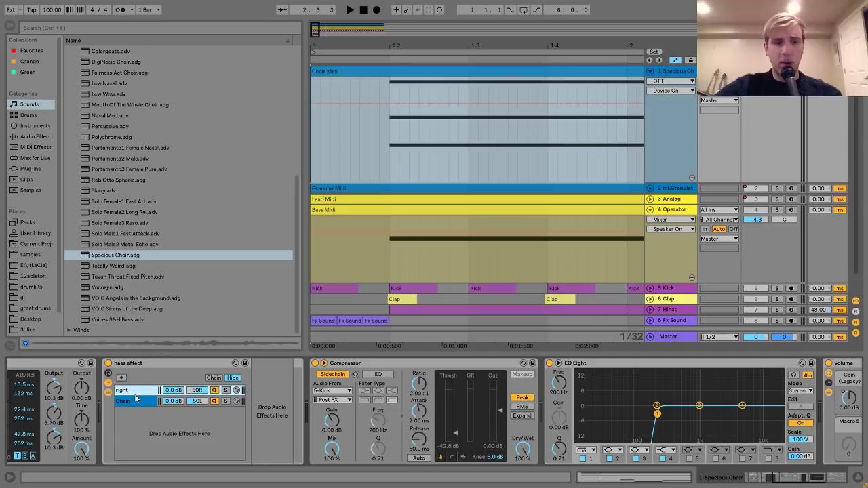
pyautogui.rightClick(125, 398)
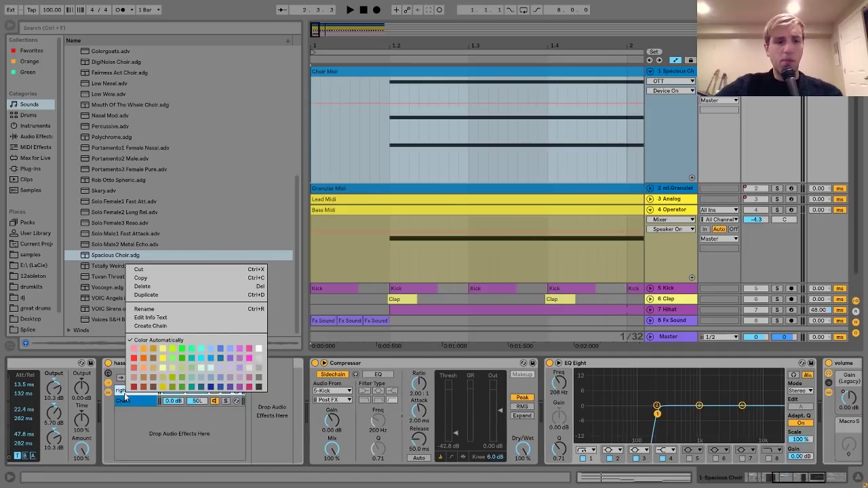
pyautogui.click(120, 394)
pyautogui.press('Up')
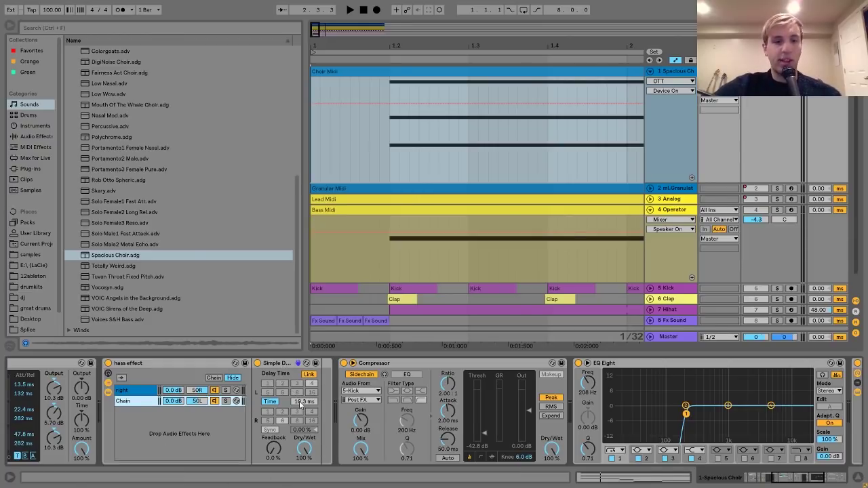
# - Compare the choir's playback with the hass effect's Simple Delay bypassed and enabled, and bring the Compressor and EQ Eight into view
pyautogui.click(257, 364)
pyautogui.press('space')
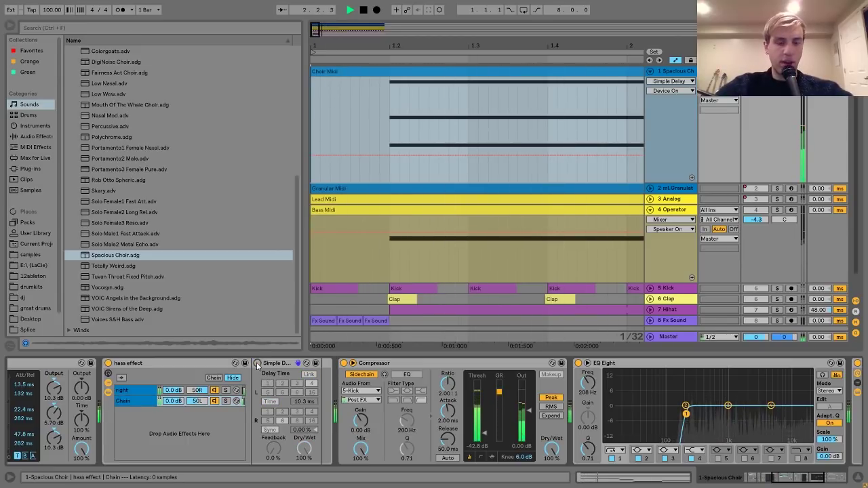
pyautogui.click(257, 364)
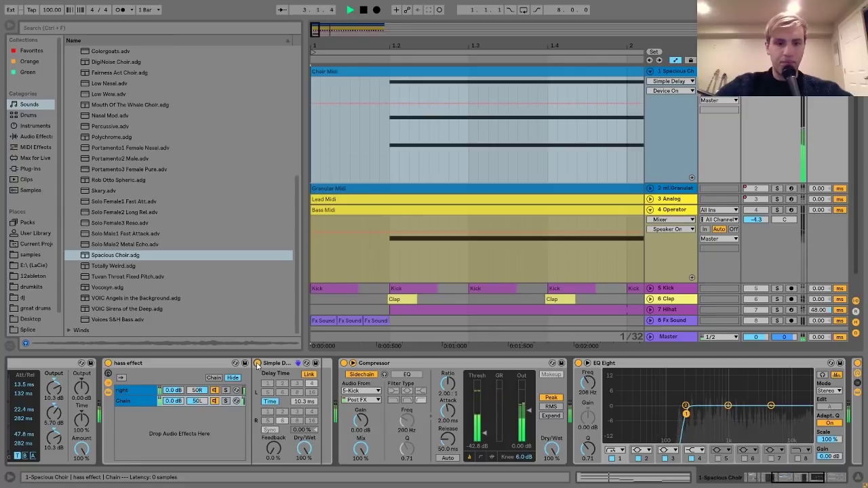
pyautogui.press('space')
pyautogui.hscroll(1, 258, 370)
pyautogui.hscroll(3, 257, 370)
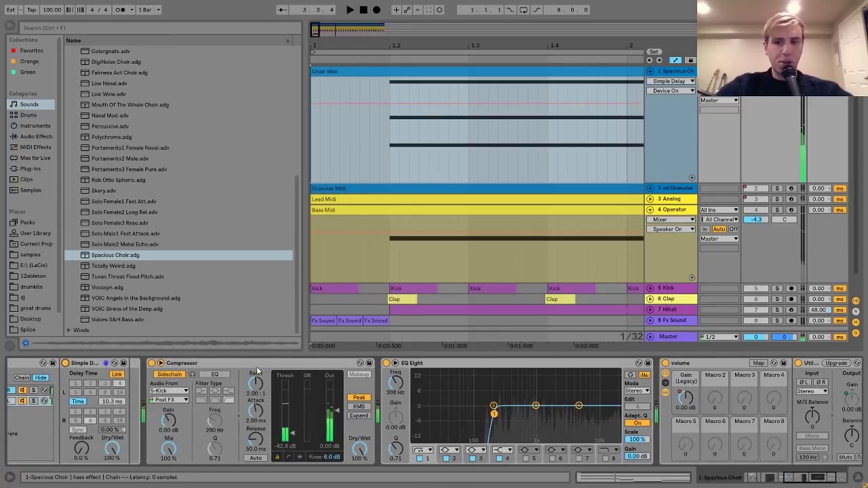
# - Review the choir's hass effect rack, kick-sidechained Compressor and EQ Eight in its device chain
pyautogui.hscroll(-3, 258, 370)
pyautogui.hscroll(-1, 258, 370)
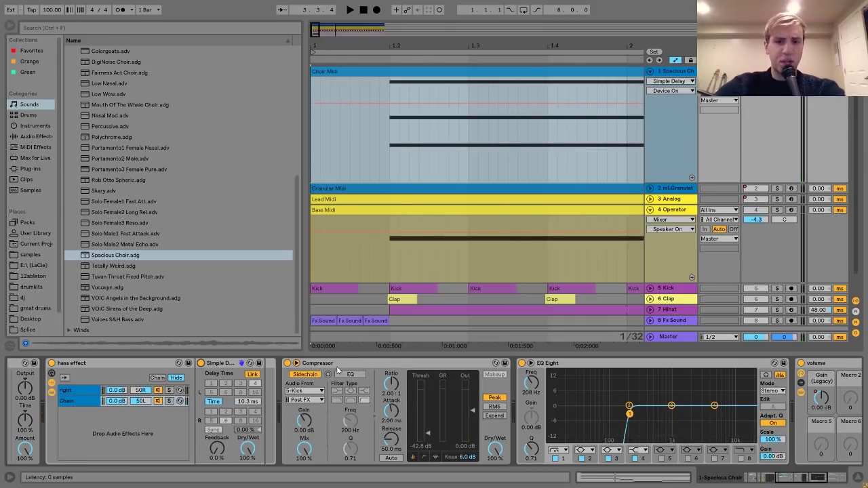
pyautogui.scroll(1, 701, 403)
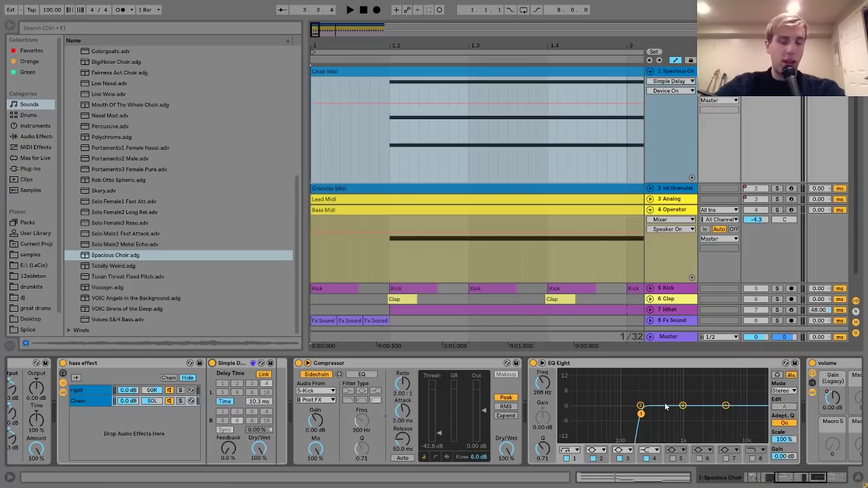
# - Unfold and solo the Granulator track, play it from the start, and show about four bars of the arrangement
pyautogui.click(650, 189)
pyautogui.click(677, 189)
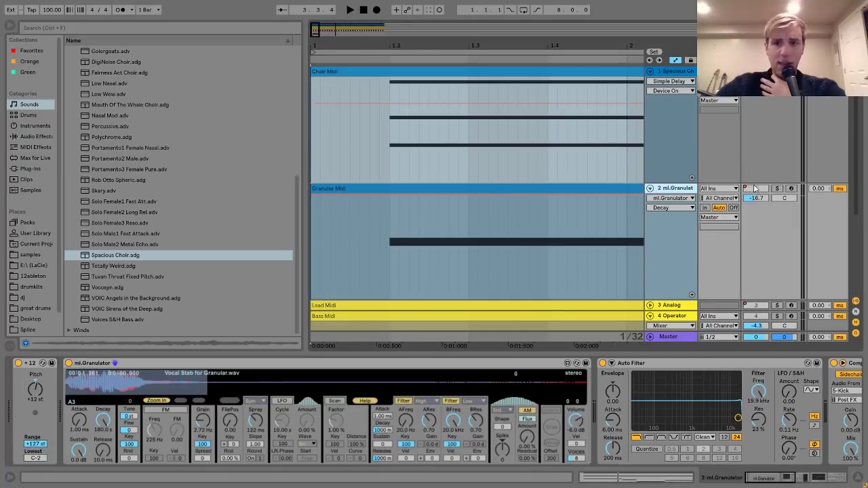
pyautogui.click(777, 190)
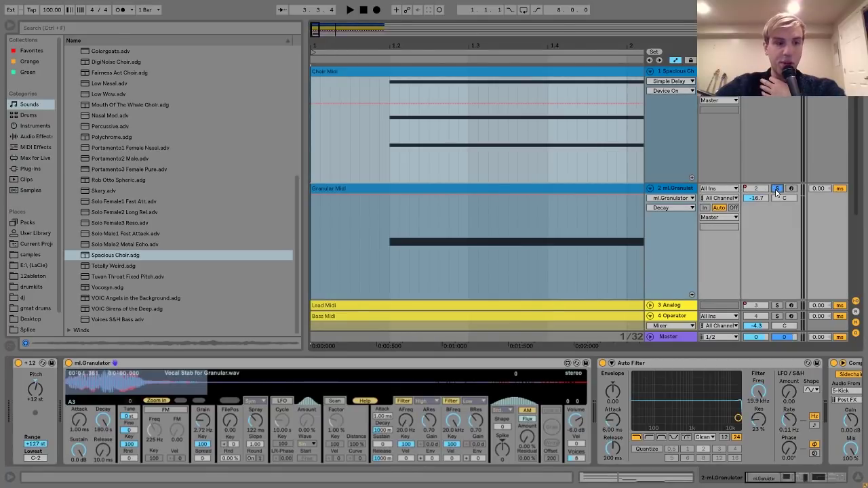
pyautogui.press('space')
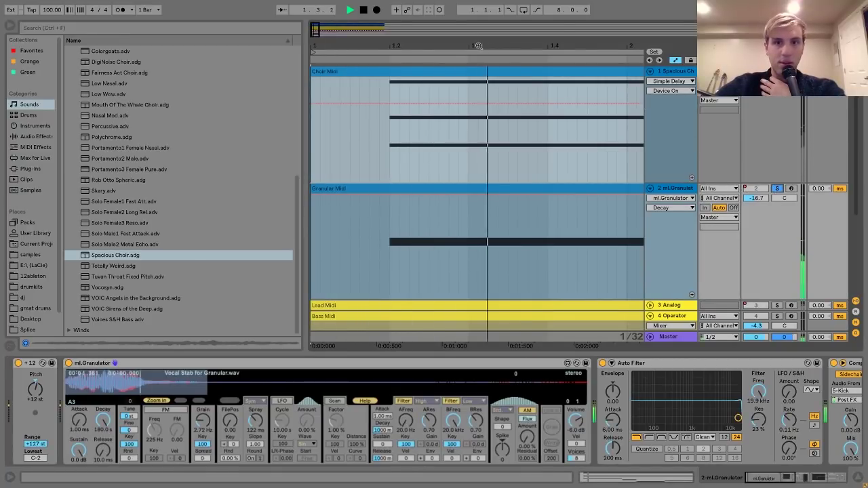
pyautogui.press('-')
pyautogui.moveTo(353, 51); pyautogui.dragTo(352, 45)
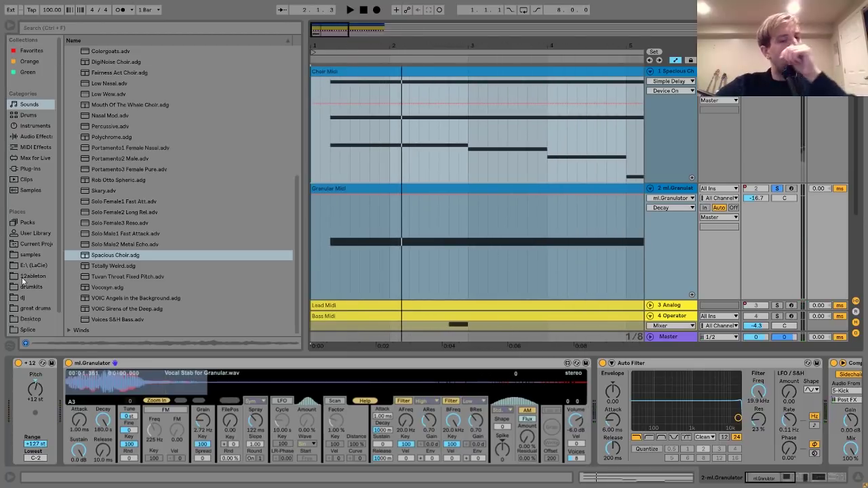
# - Locate Vocal Stab for Granular.wav in the Desktop's Moderat Tutorial Files folder, and play the soloed Granulator track
pyautogui.click(33, 319)
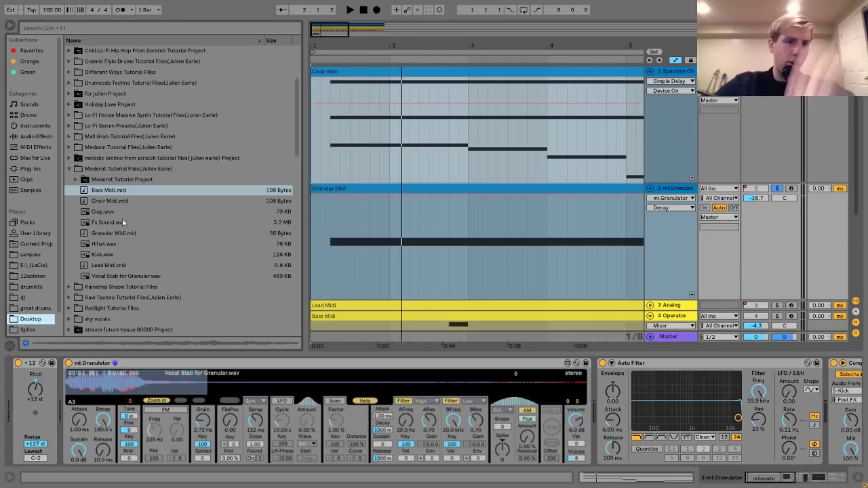
pyautogui.click(112, 276)
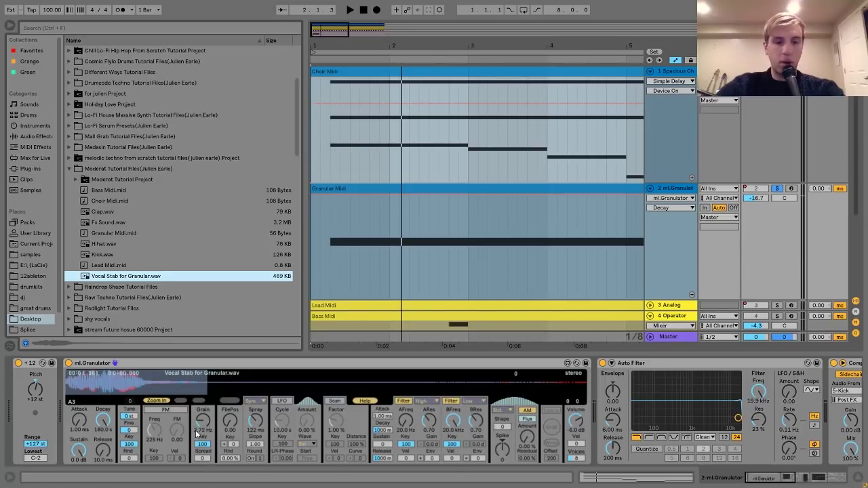
pyautogui.press('space')
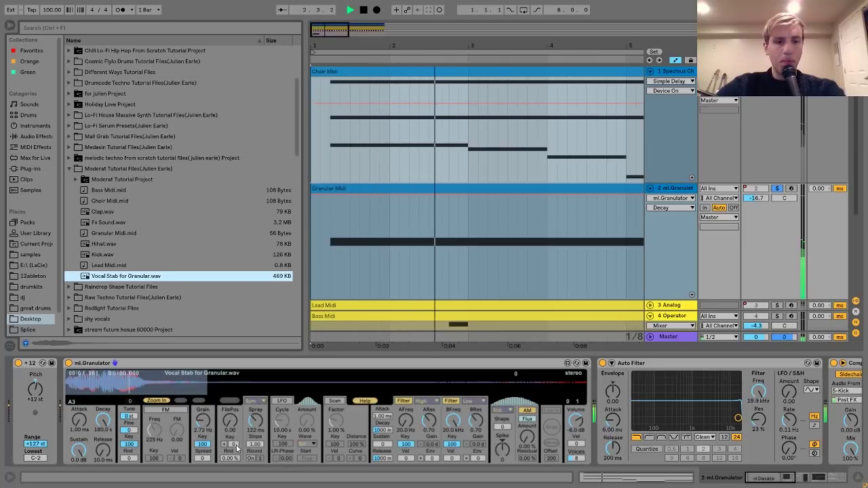
# - Delete the Auto Filter and the volume rack from the Granulator track, keeping its Compressor and EQ Eight
pyautogui.hscroll(8, 236, 445)
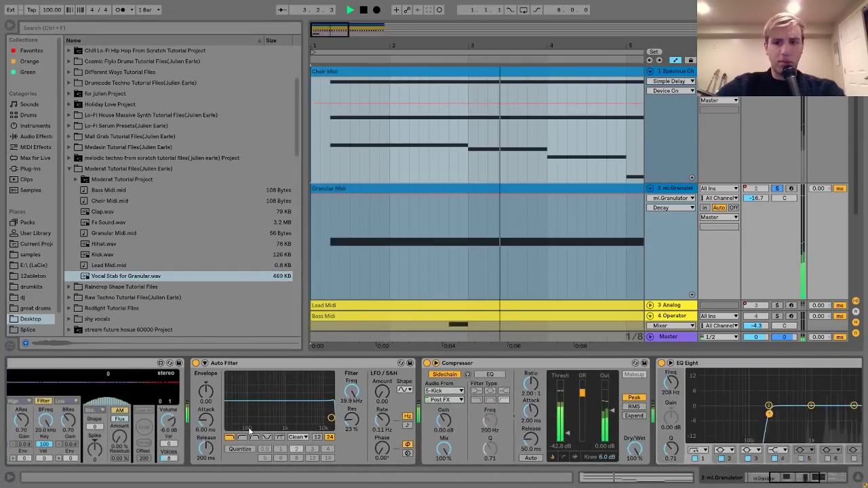
pyautogui.hscroll(6, 248, 429)
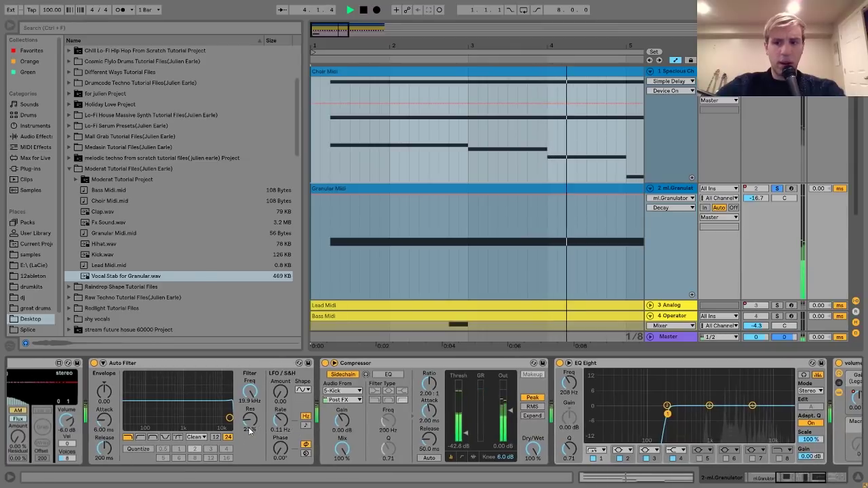
pyautogui.click(155, 365)
pyautogui.press('Delete')
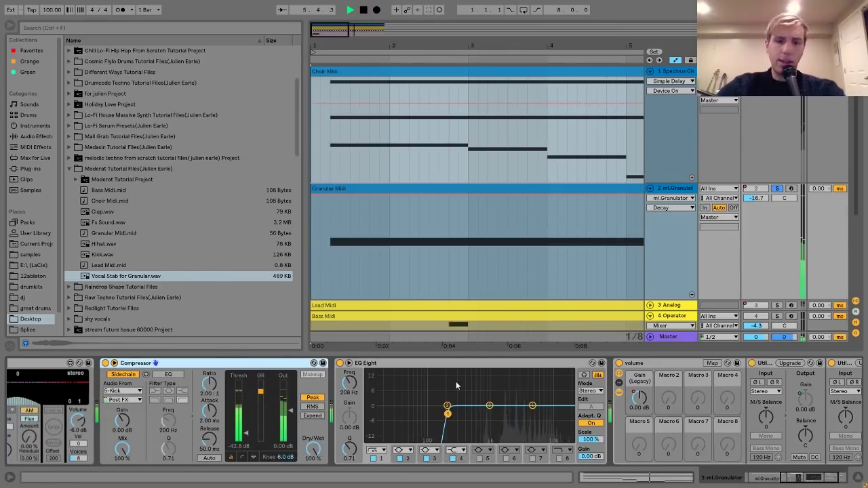
pyautogui.press('space')
pyautogui.click(633, 363)
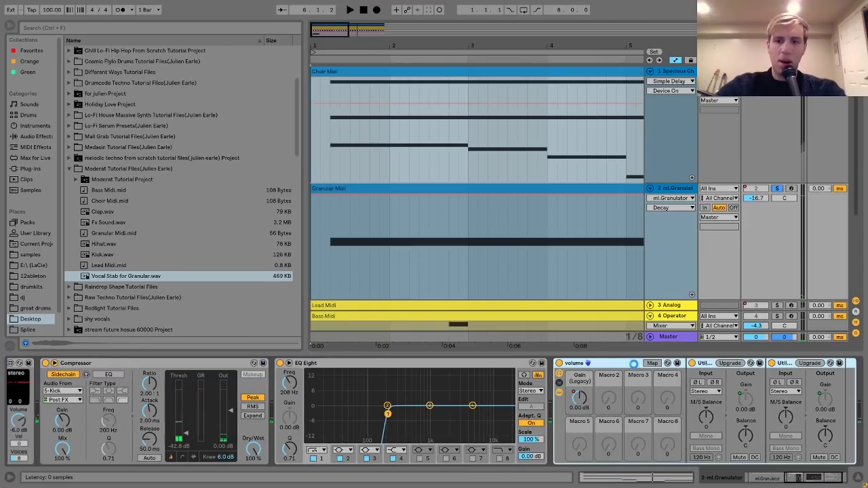
pyautogui.press('Delete')
pyautogui.hscroll(-3, 310, 403)
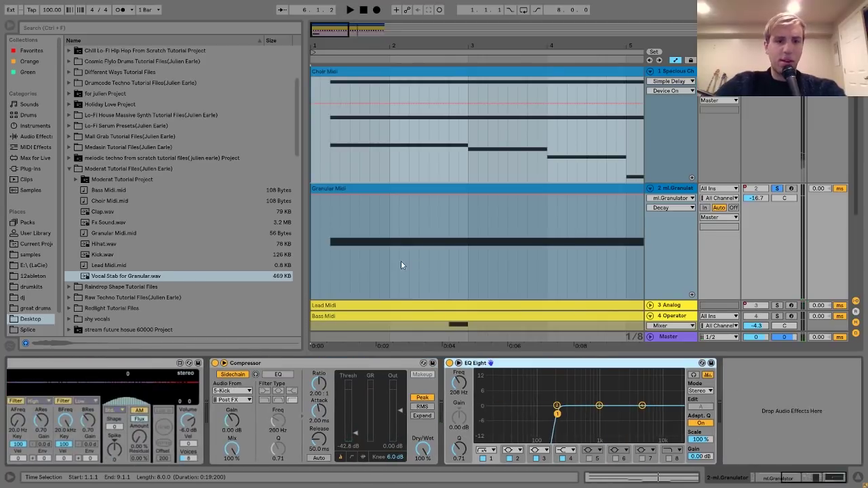
# - Play the Granulator track through its sidechained Compressor, and inspect the sustained A2 note in the Granular Midi clip
pyautogui.click(369, 366)
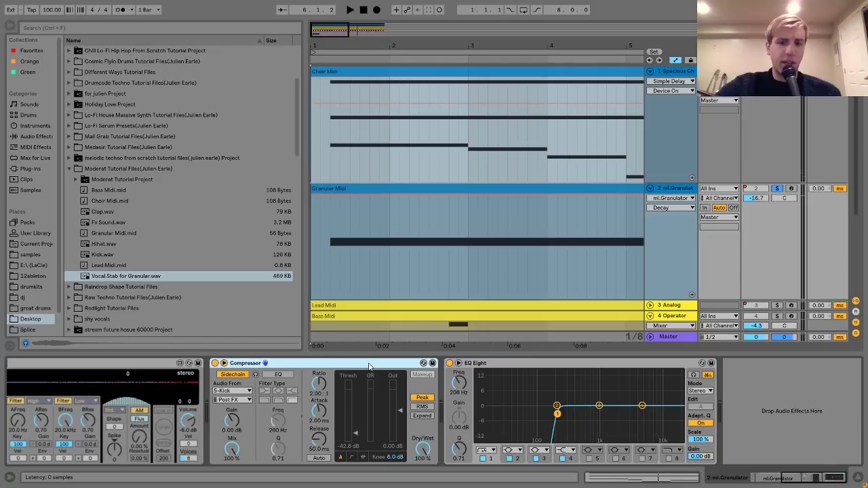
pyautogui.press('space')
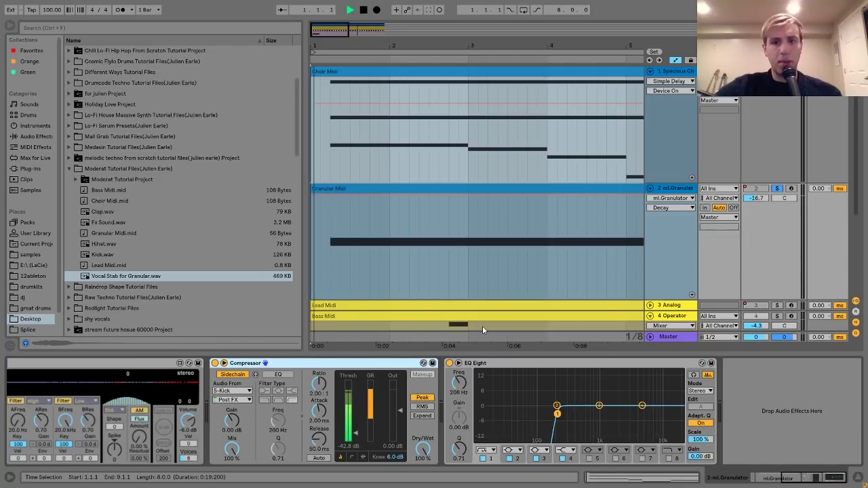
pyautogui.click(391, 192)
pyautogui.doubleClick(392, 192)
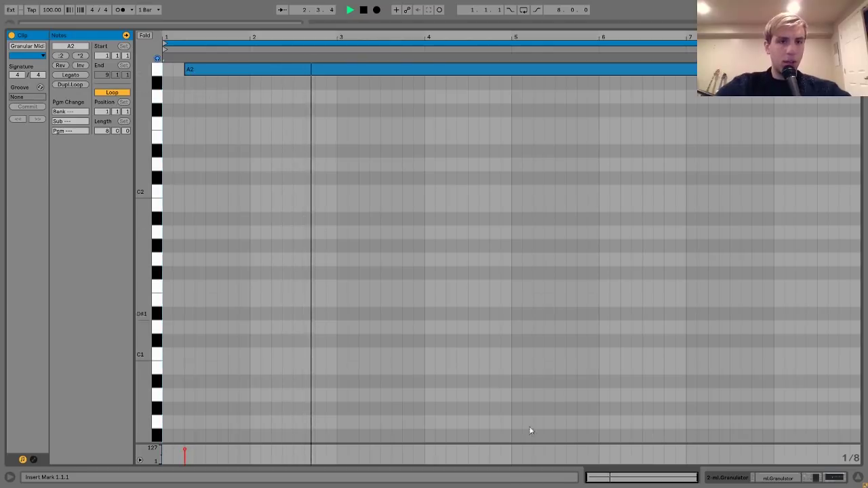
pyautogui.click(808, 480)
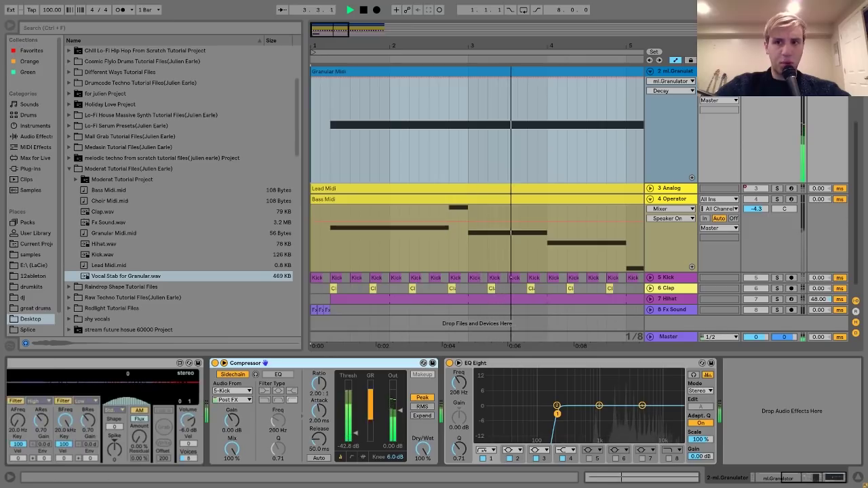
# - Unsolo the Granulator track, restore its overridden Speaker On automation, and stop playback
pyautogui.click(777, 71)
pyautogui.moveTo(756, 81); pyautogui.dragTo(757, 93)
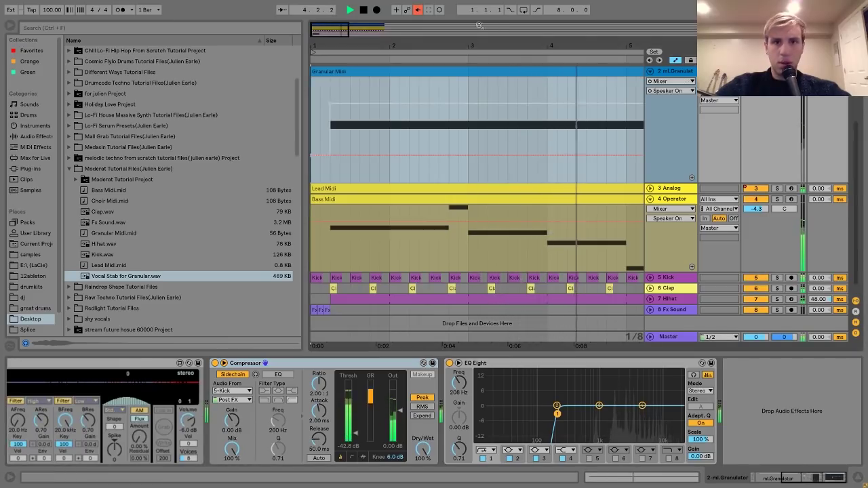
pyautogui.click(418, 10)
pyautogui.press('space')
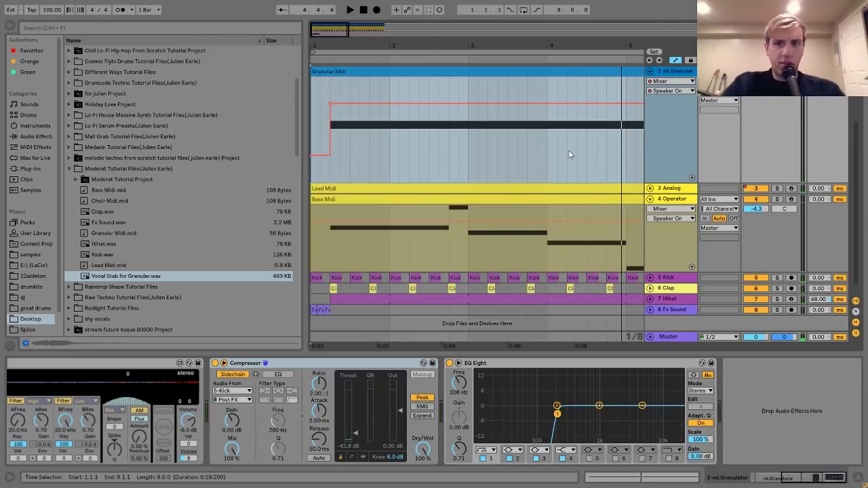
# - Unfold and solo the Analog lead track, and play it from the start
pyautogui.click(662, 189)
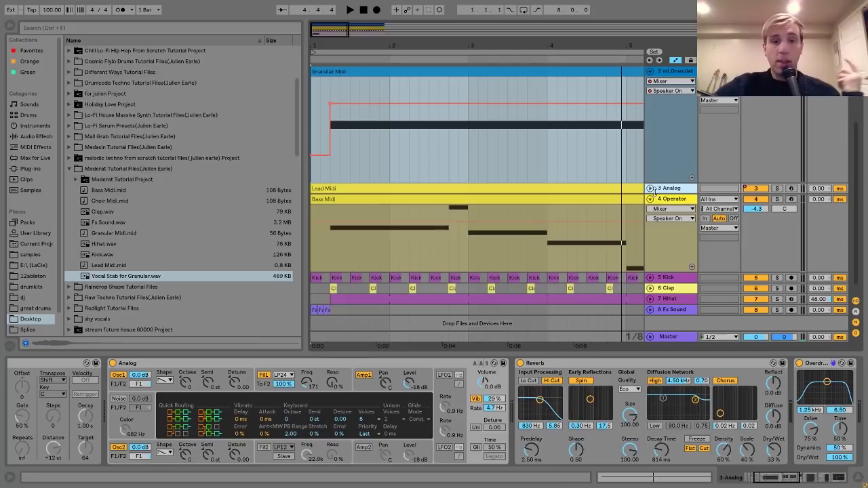
pyautogui.click(651, 188)
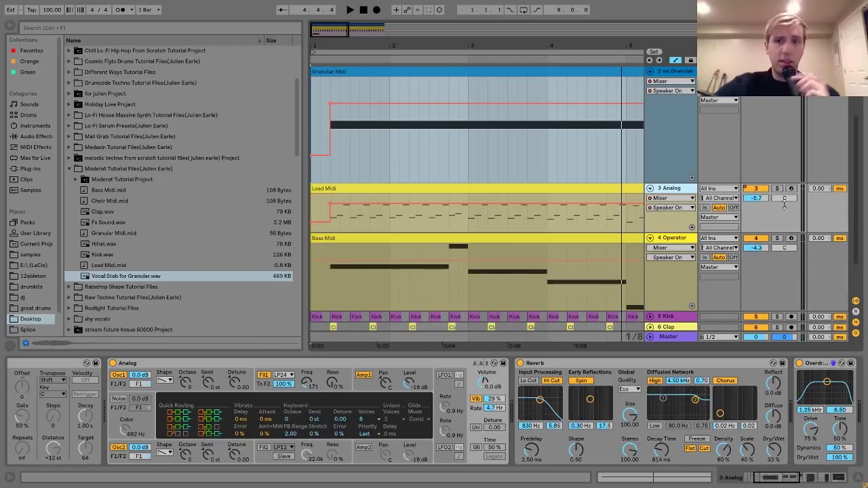
pyautogui.press('space')
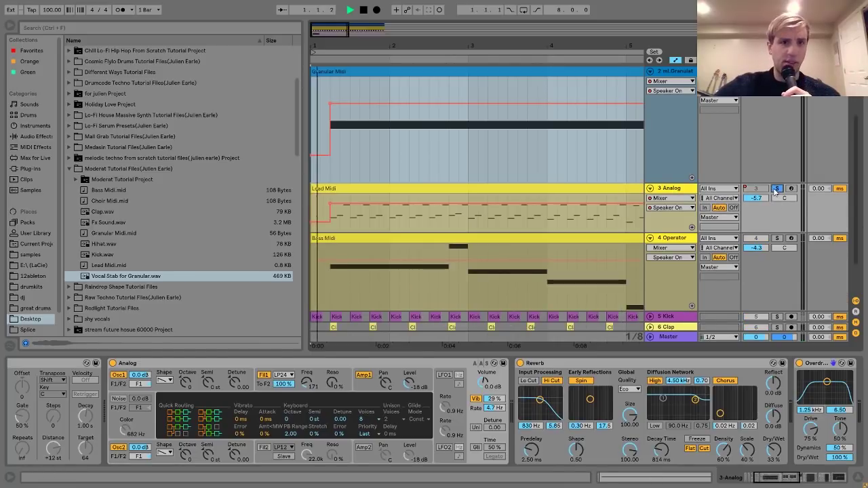
# - Fold the Granulator track, make the Analog track taller to show its notes, and display Analog's devices
pyautogui.click(649, 71)
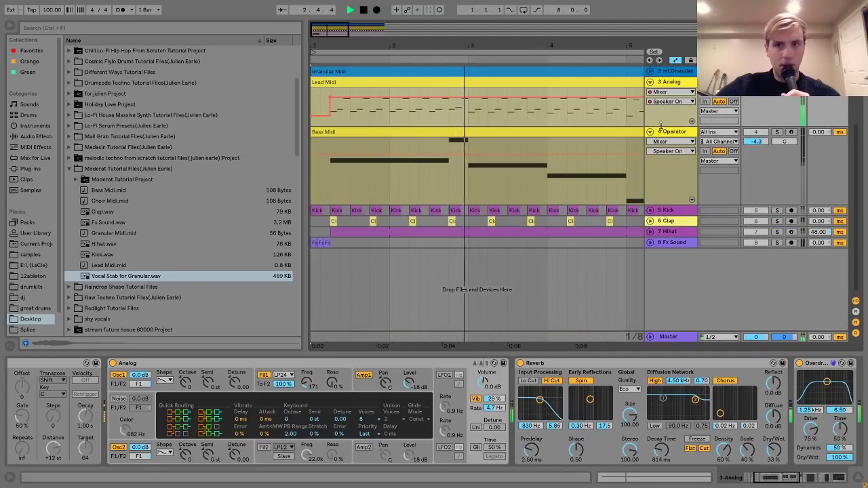
pyautogui.click(661, 129)
pyautogui.moveTo(661, 128); pyautogui.dragTo(661, 167)
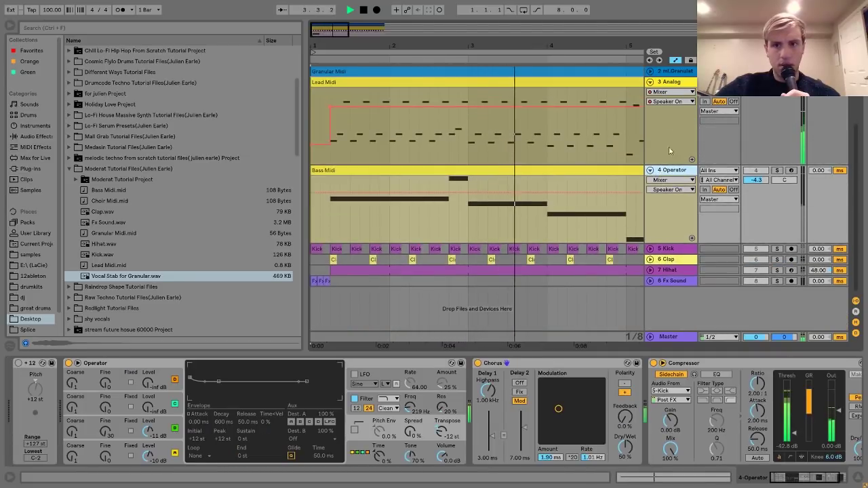
pyautogui.click(661, 85)
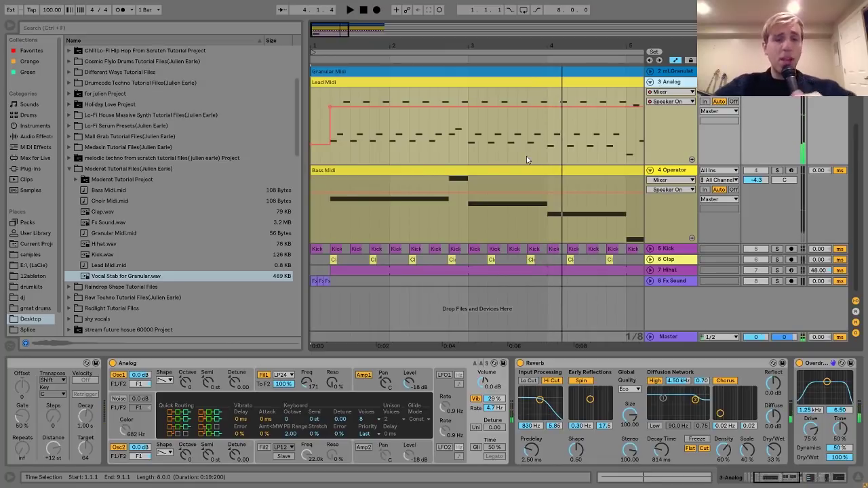
# - Review the Pitch and Arpeggiator devices before Analog, and open the Lead Midi clip zoomed in on its first bar
pyautogui.scroll(3, 199, 394)
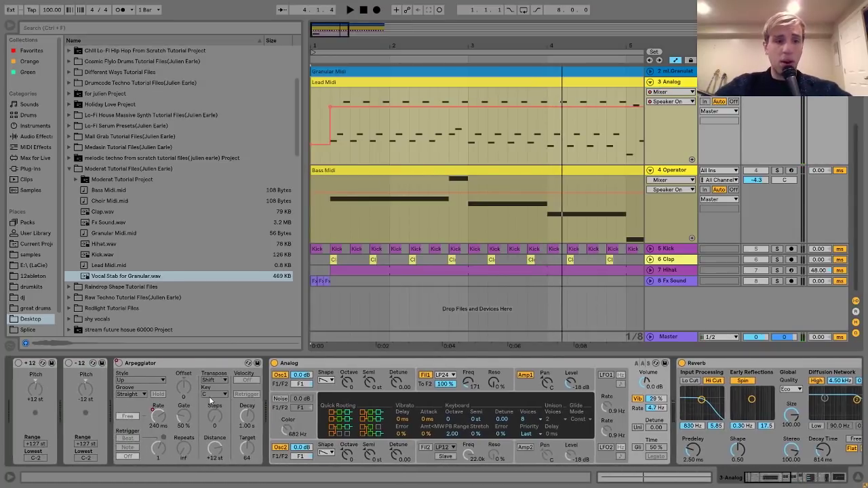
pyautogui.scroll(-3, 221, 367)
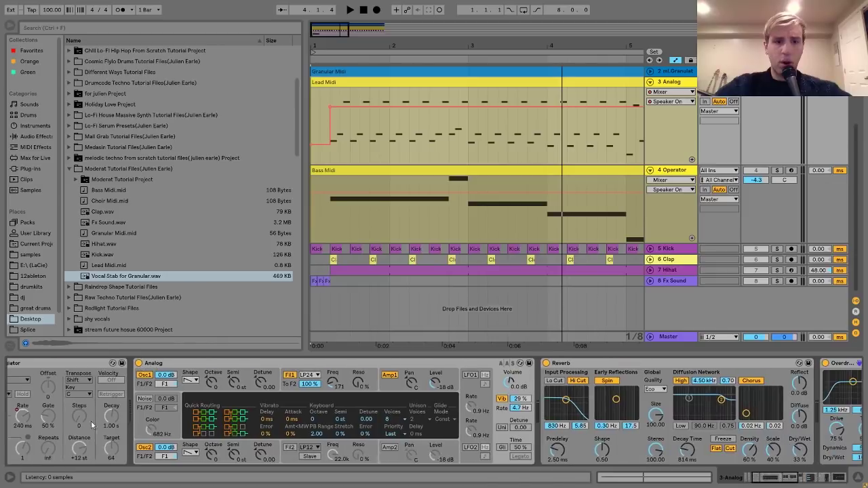
pyautogui.doubleClick(353, 83)
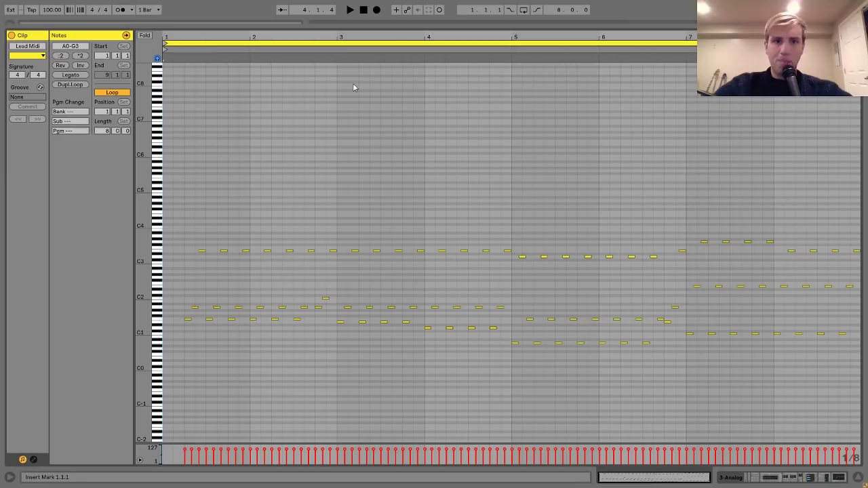
pyautogui.moveTo(173, 43); pyautogui.dragTo(253, 254)
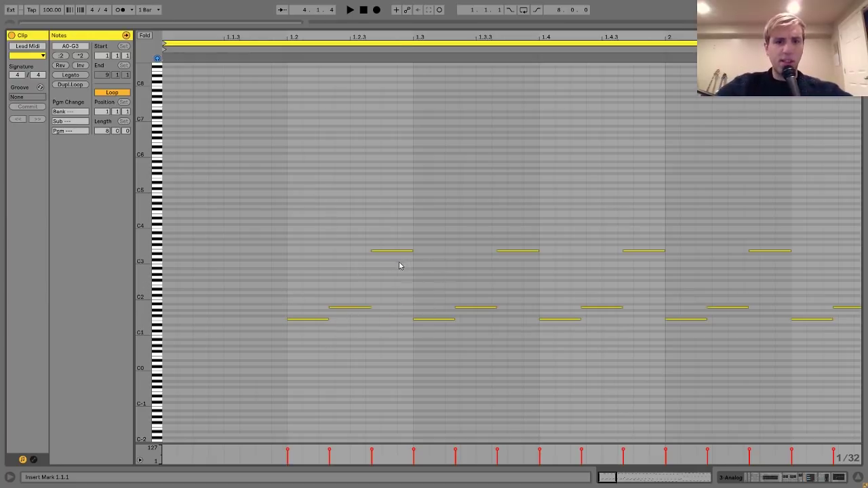
# - Transpose the three highest lead notes in bar 1 down one octave to E2
pyautogui.moveTo(390, 265); pyautogui.dragTo(664, 187)
pyautogui.hotkey('shift', 'Down')
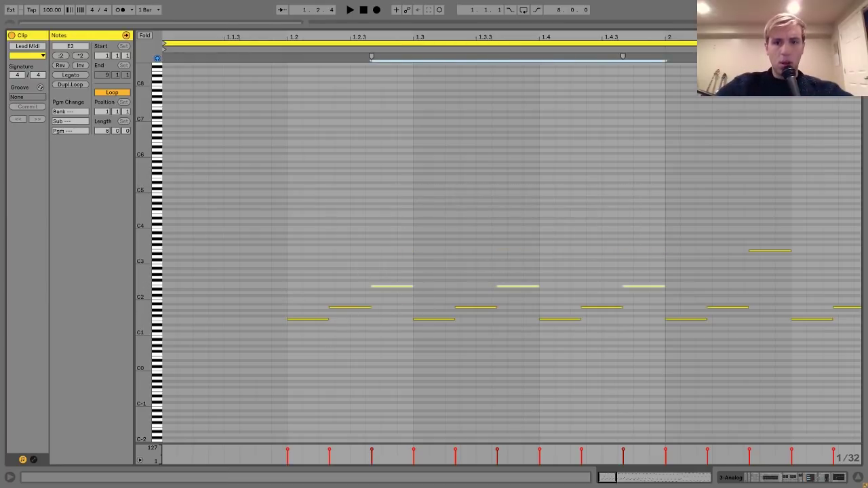
pyautogui.doubleClick(375, 298)
pyautogui.press('Down')
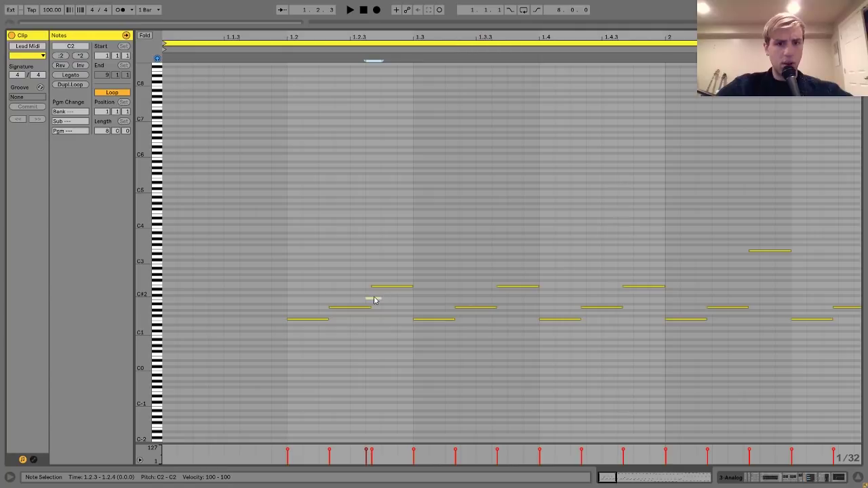
pyautogui.press('Up')
pyautogui.press('Delete')
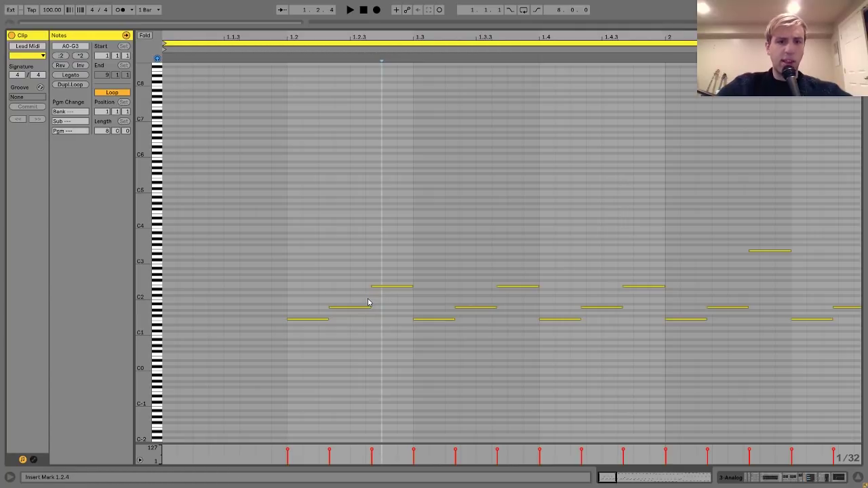
# - Transpose the three E2 notes in bar 1 back up one octave to E3
pyautogui.moveTo(321, 332); pyautogui.dragTo(656, 291)
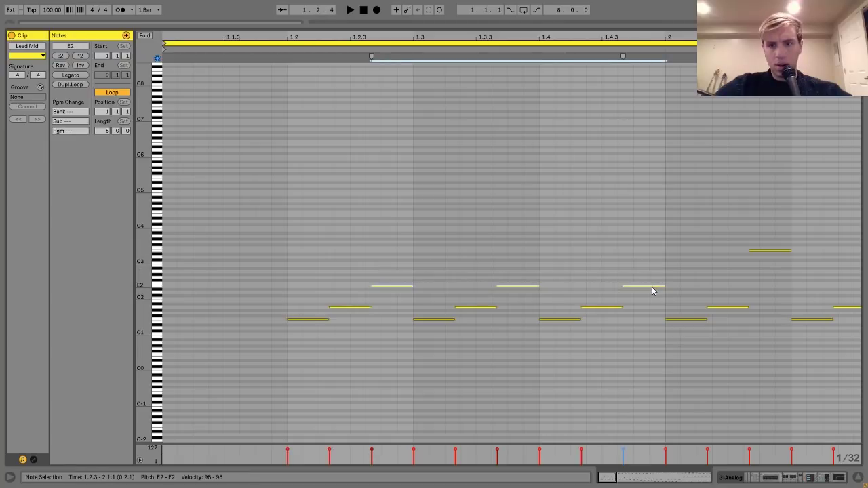
pyautogui.hotkey('shift', 'Up')
# - Examine the Lead Midi clip's notes from bar 2 onward, selecting groups in bars 2, 4 and 5 to 7
pyautogui.moveTo(699, 341); pyautogui.dragTo(755, 210)
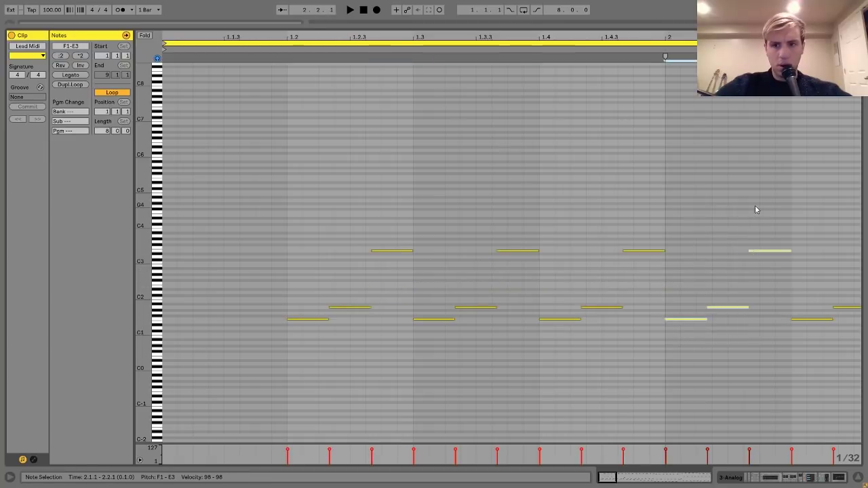
pyautogui.hscroll(5, 755, 210)
pyautogui.hscroll(8, 757, 210)
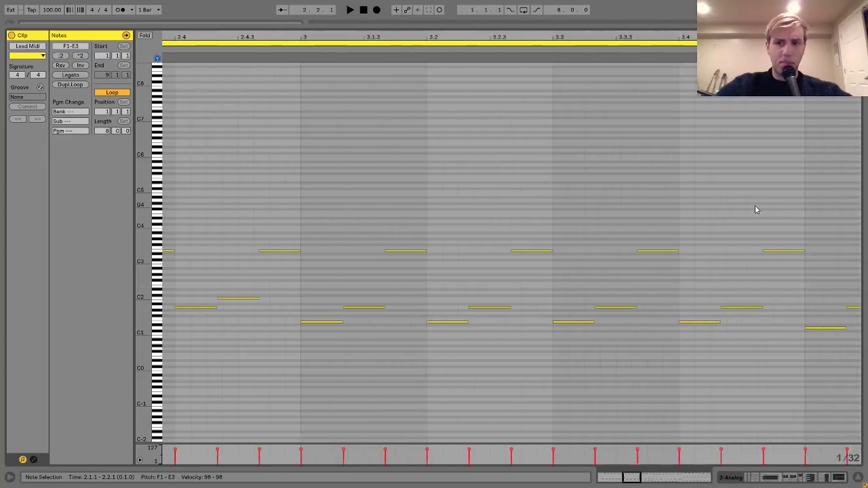
pyautogui.click(652, 225)
pyautogui.moveTo(644, 224); pyautogui.dragTo(867, 279)
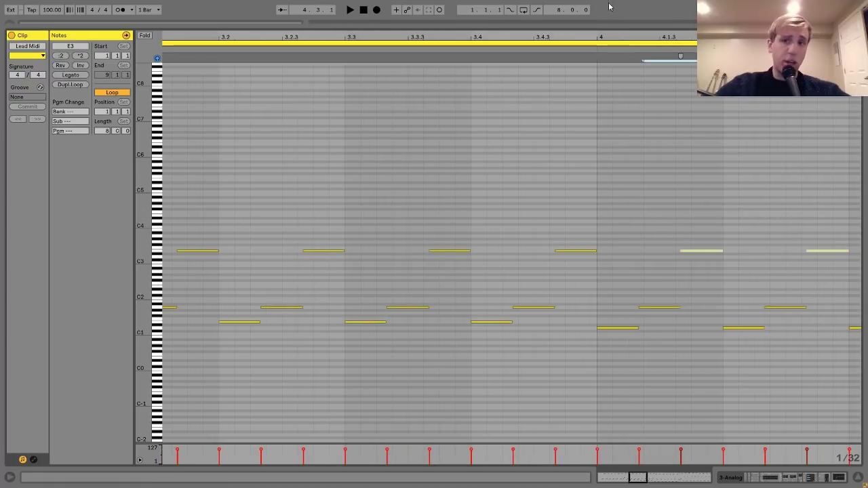
pyautogui.moveTo(618, 33); pyautogui.dragTo(618, 7)
pyautogui.moveTo(540, 248); pyautogui.dragTo(706, 339)
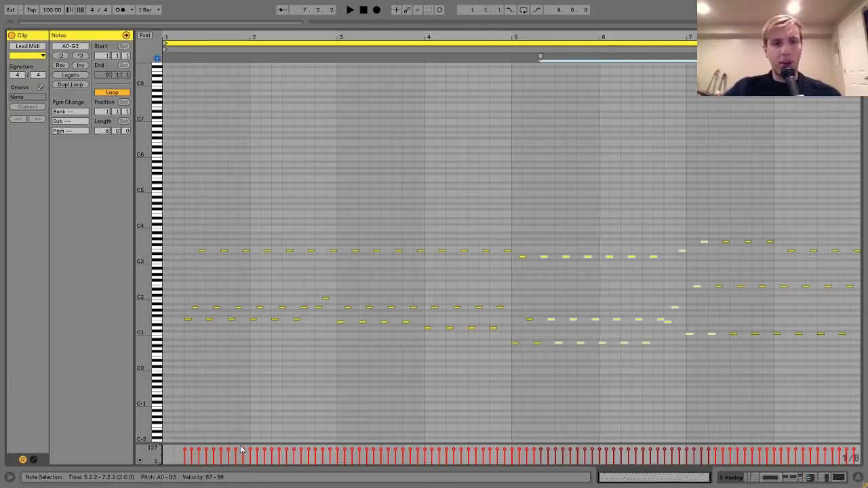
# - Display Analog's filter 1 settings and play the lead with filter 1 switched off and back on to compare
pyautogui.click(735, 481)
pyautogui.hscroll(5, 120, 391)
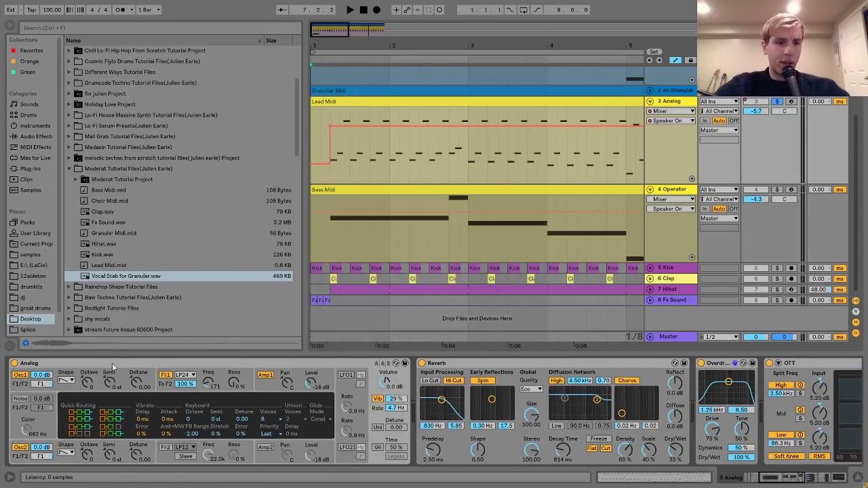
pyautogui.click(168, 384)
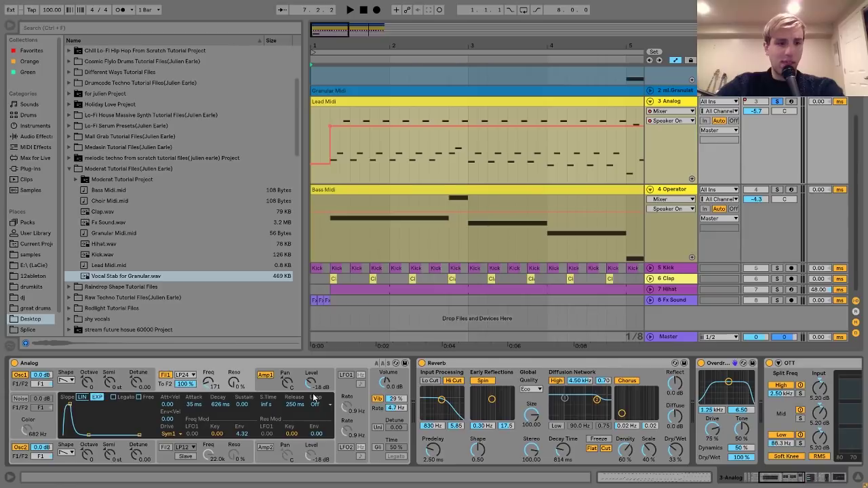
pyautogui.press('space')
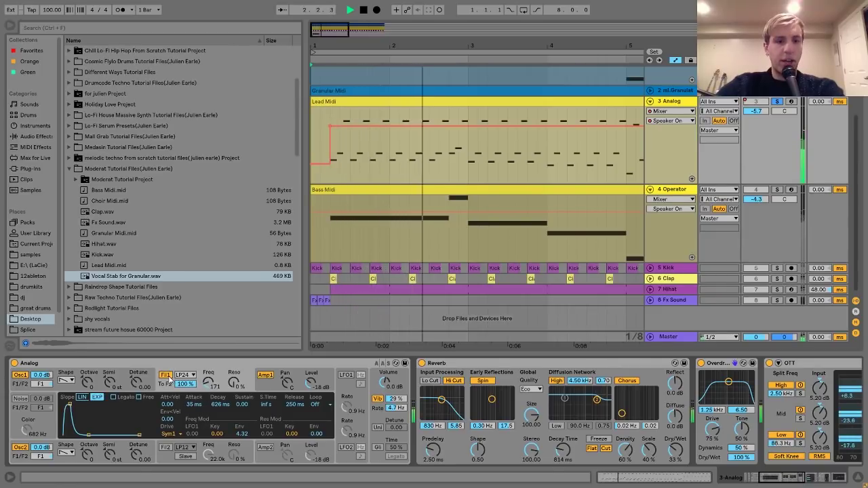
pyautogui.click(166, 376)
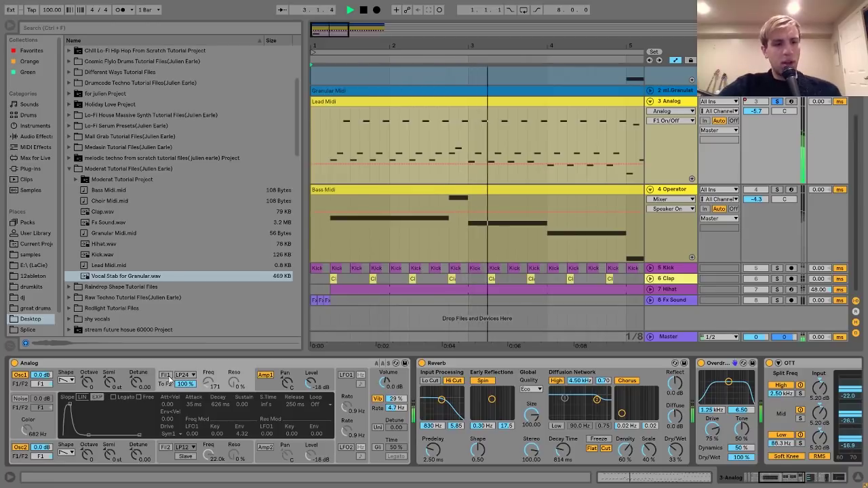
pyautogui.click(167, 376)
pyautogui.press('space')
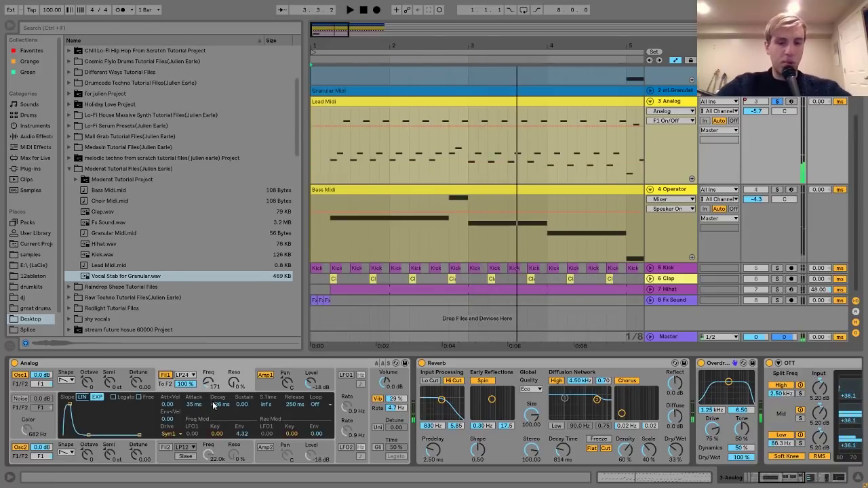
# - Review Analog's Amp 1 envelope, output section and the Reverb, and play the lead to hear the reverb
pyautogui.hscroll(5, 207, 431)
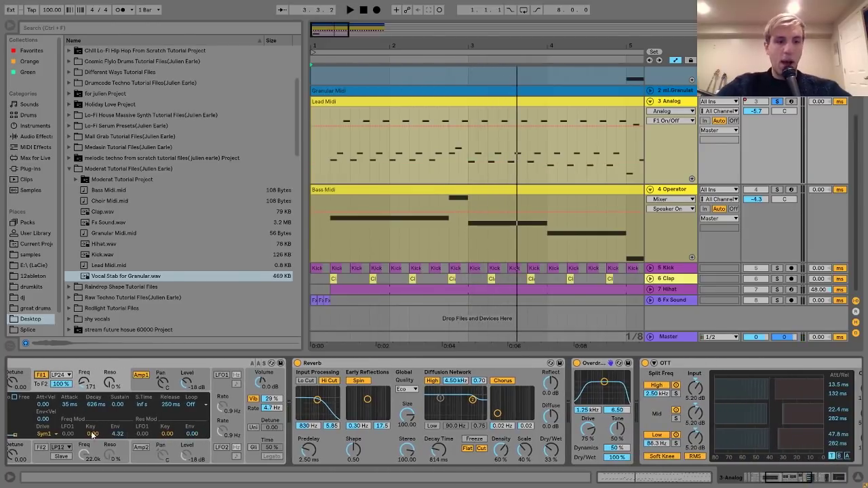
pyautogui.click(172, 388)
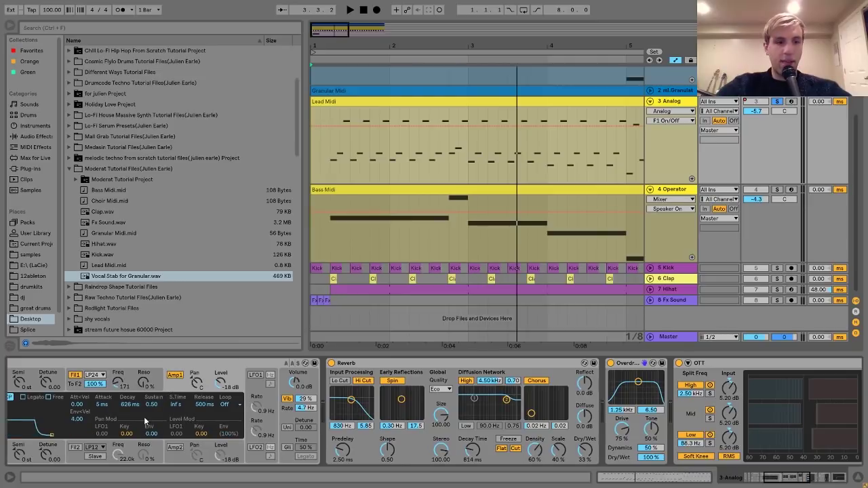
pyautogui.hscroll(-5, 144, 419)
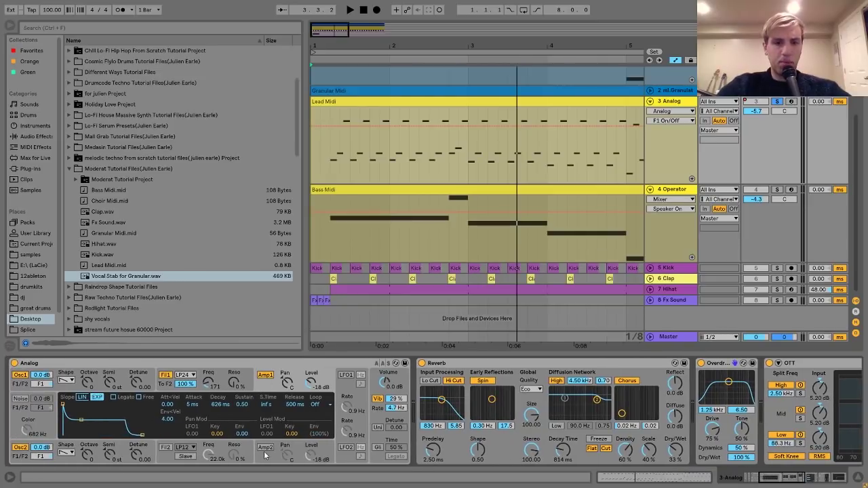
pyautogui.hscroll(5, 344, 372)
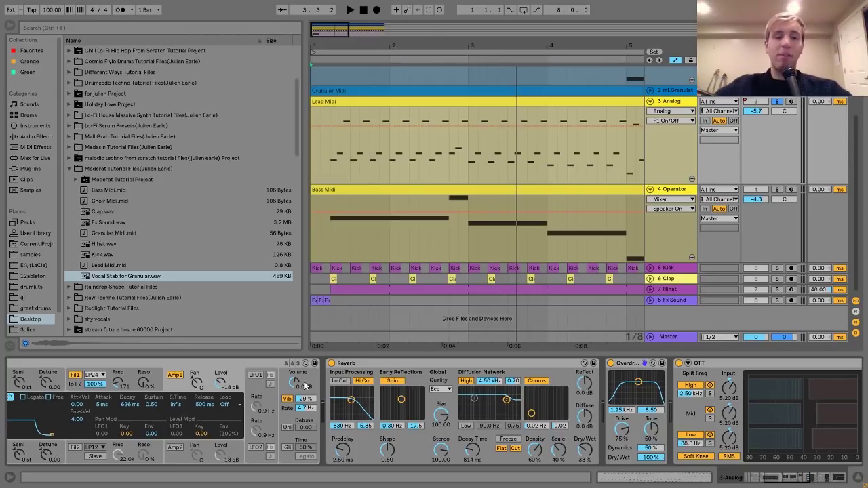
pyautogui.hscroll(3, 432, 421)
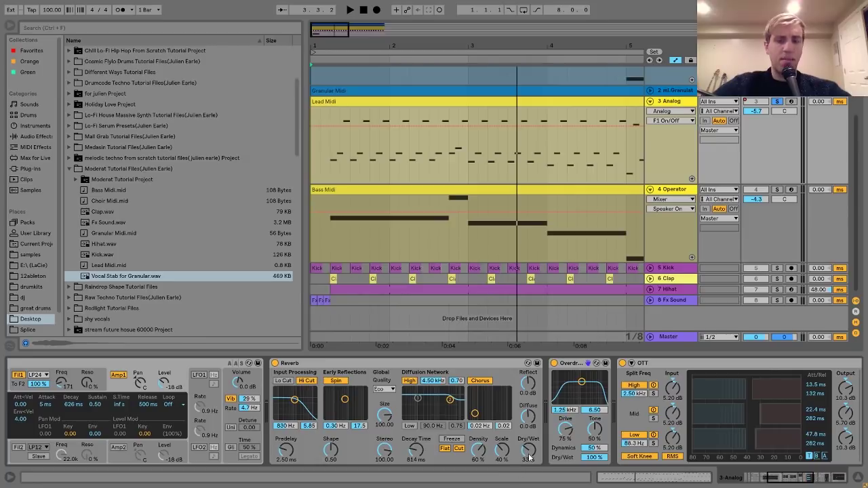
pyautogui.press('space')
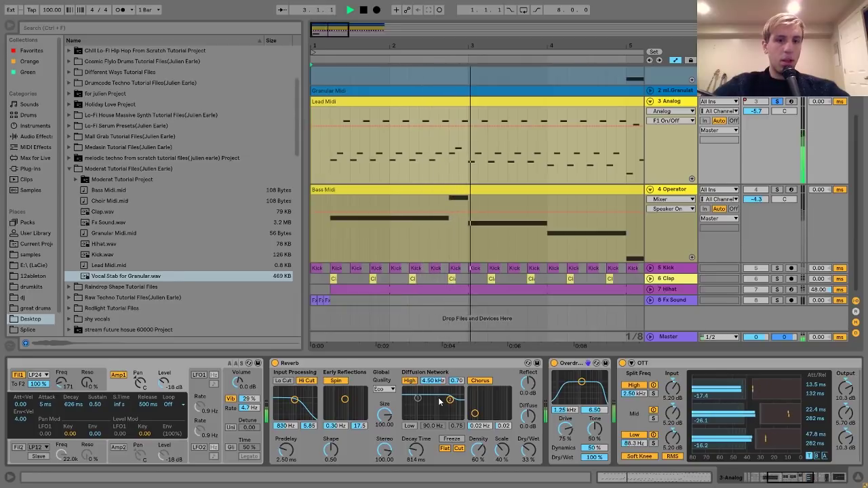
pyautogui.press('space')
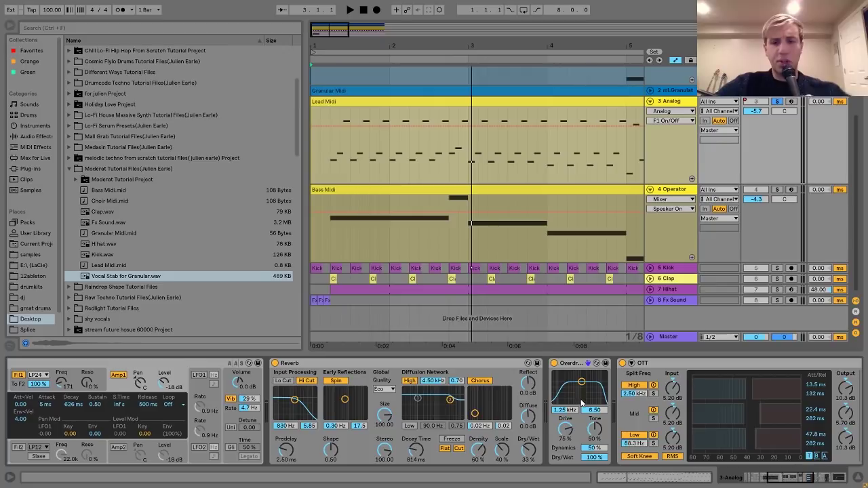
# - Bypass OTT and Overdrive, play the lead, and replay it with Overdrive back on to compare the sound
pyautogui.hscroll(5, 585, 435)
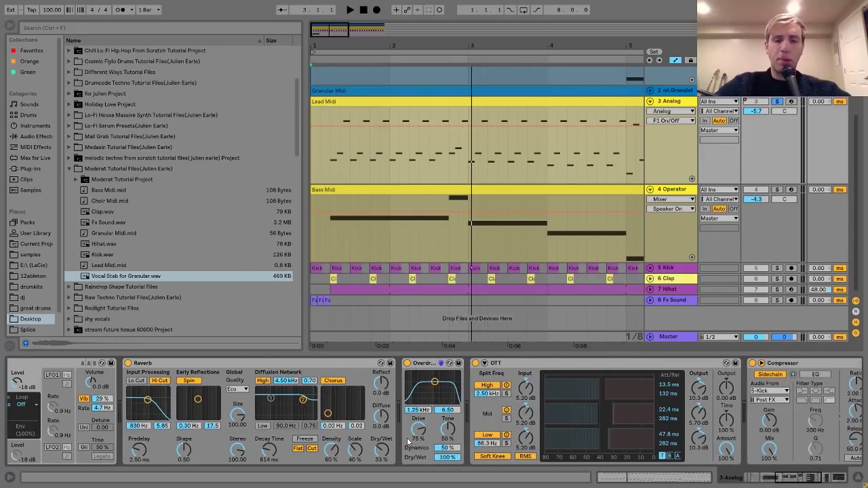
pyautogui.click(476, 363)
pyautogui.click(407, 364)
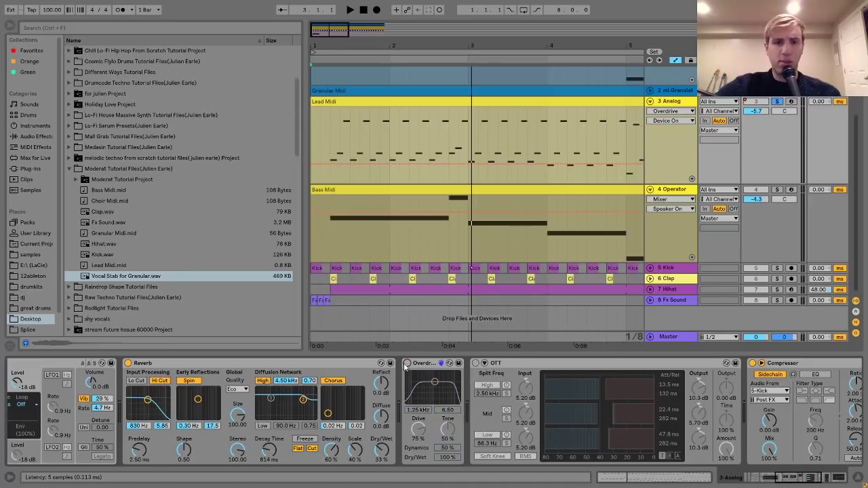
pyautogui.press('space')
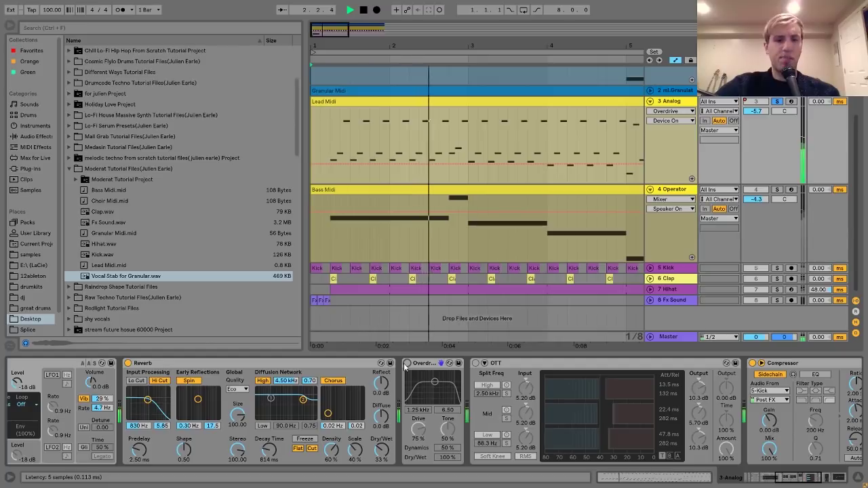
pyautogui.press('space')
pyautogui.click(407, 363)
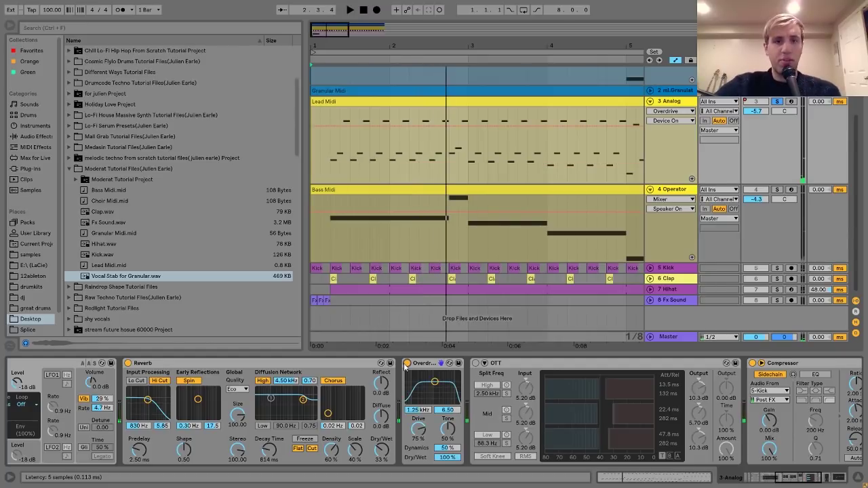
pyautogui.press('space')
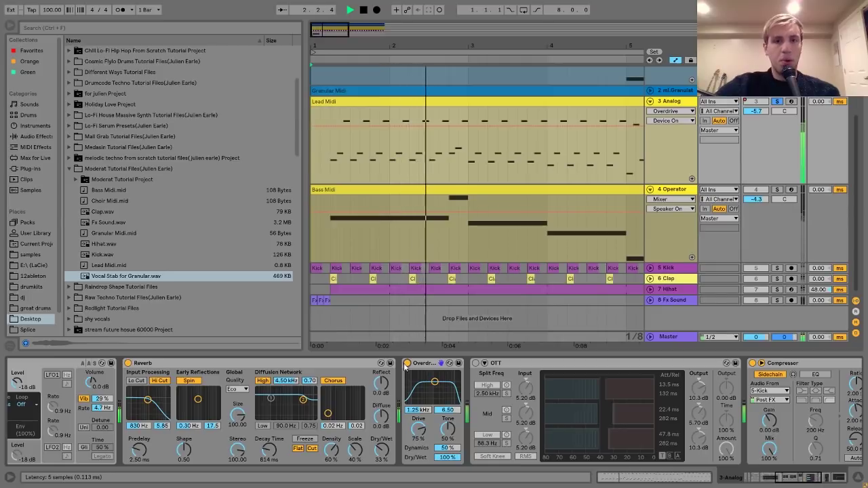
pyautogui.press('space')
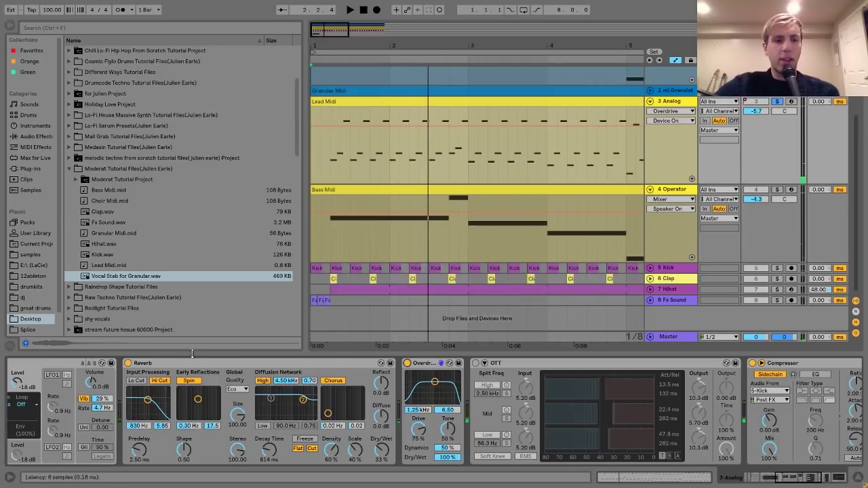
# - Turn OTT back on and toggle it off and on during playback to compare the lead with and without it
pyautogui.hscroll(-5, 57, 417)
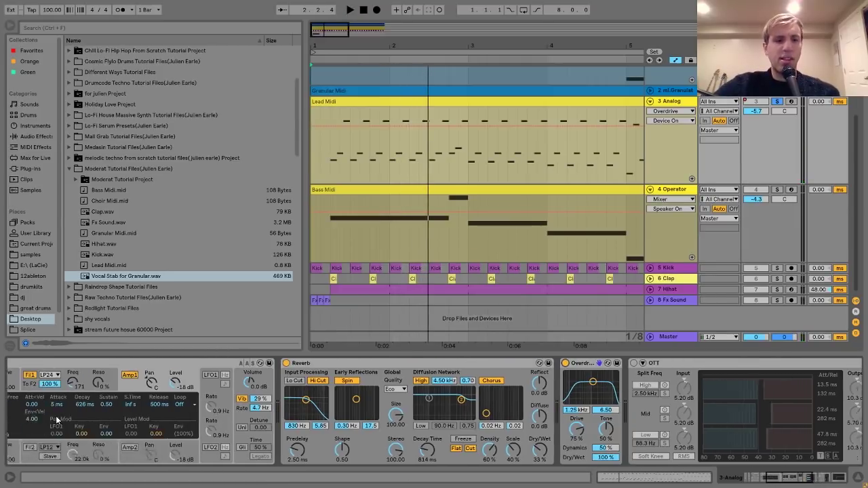
pyautogui.hscroll(3, 55, 416)
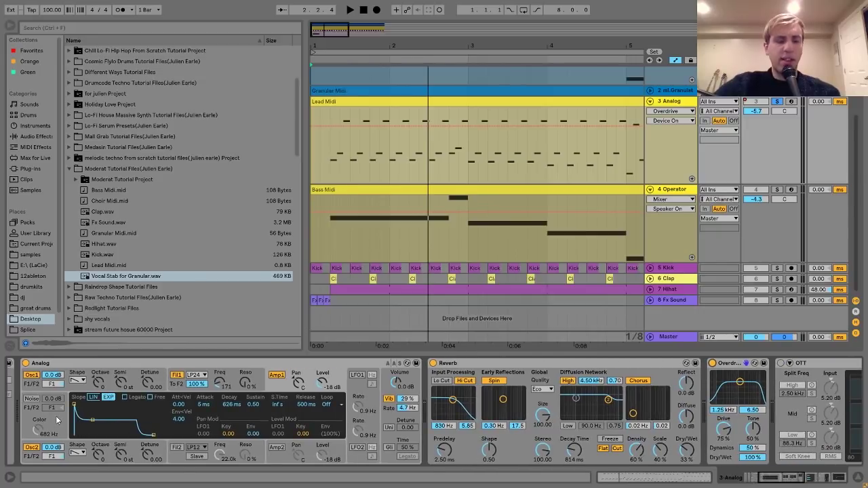
pyautogui.hscroll(5, 153, 437)
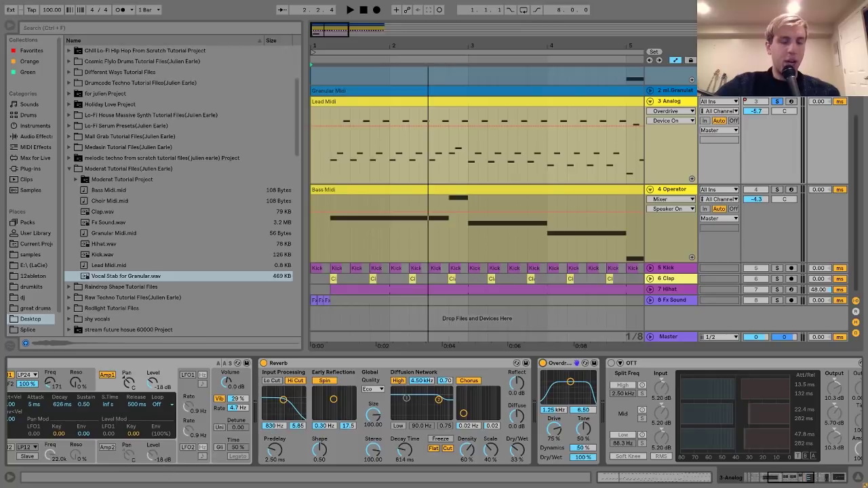
pyautogui.hscroll(5, 235, 427)
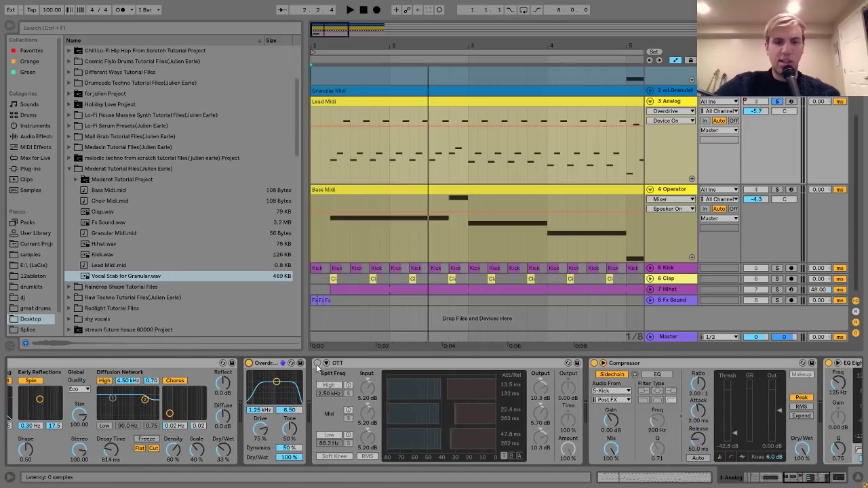
pyautogui.click(317, 364)
pyautogui.press('space')
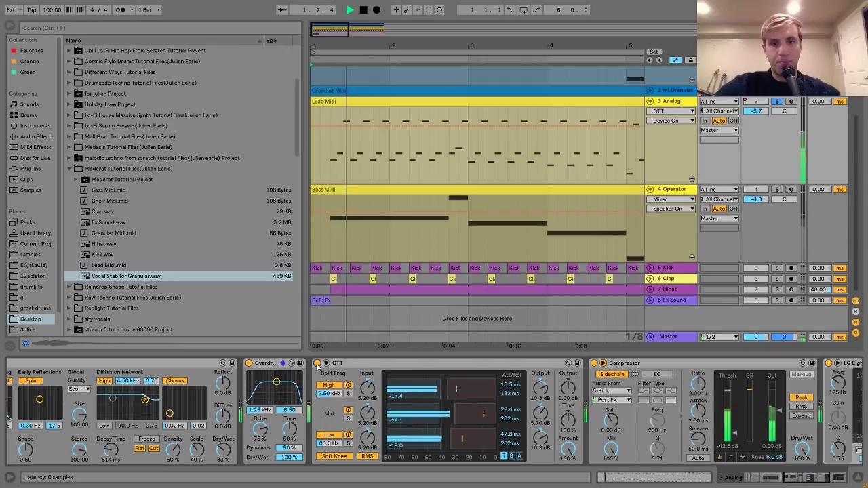
pyautogui.click(318, 364)
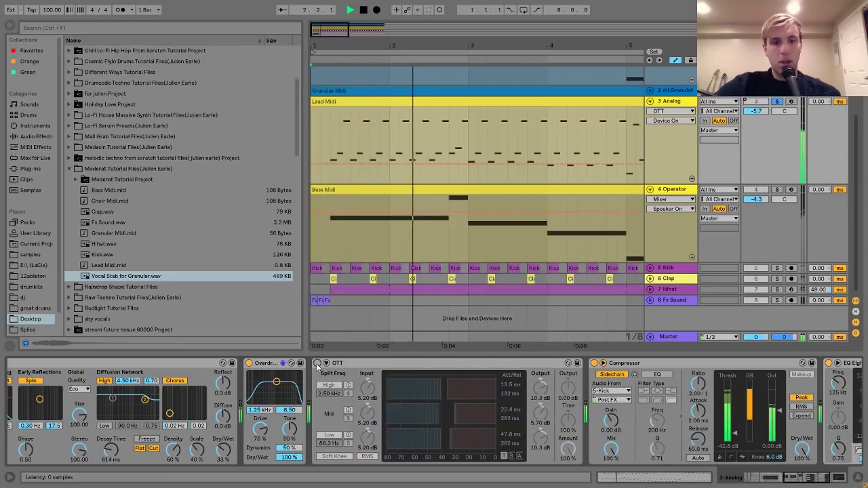
pyautogui.click(318, 364)
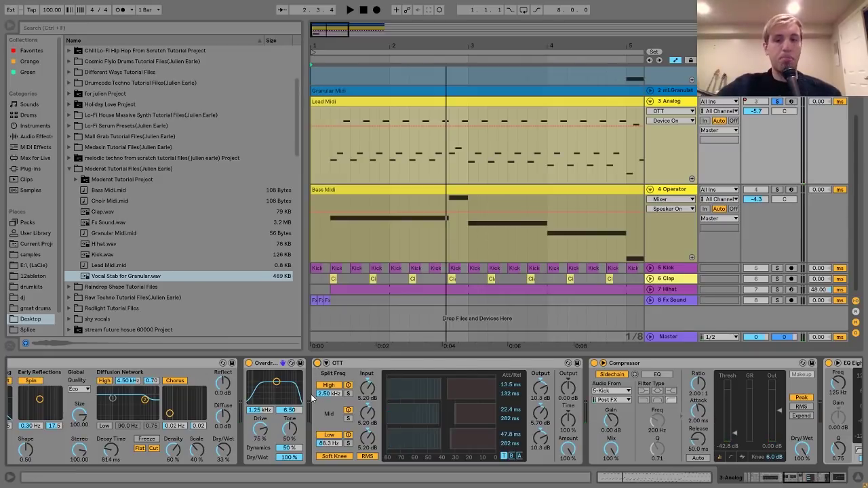
# - Review the Compressor's 5-Kick sidechain and the EQ Eight at the end of the lead's device chain
pyautogui.hscroll(5, 312, 399)
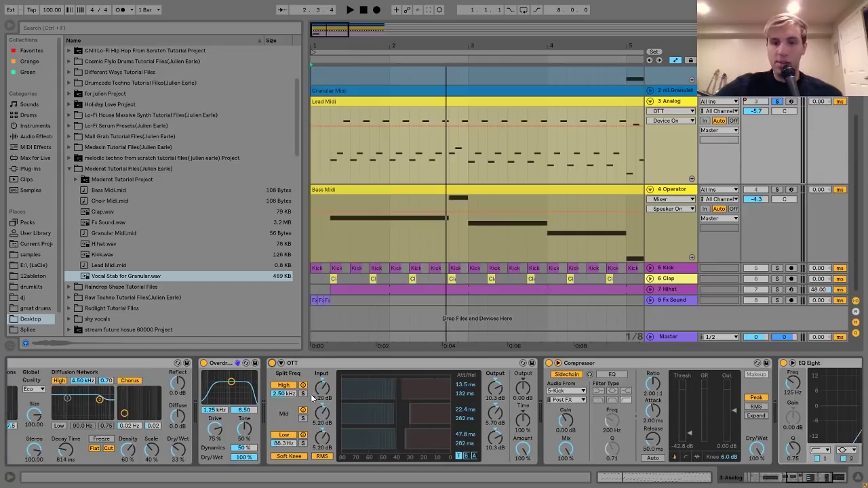
pyautogui.hscroll(5, 339, 407)
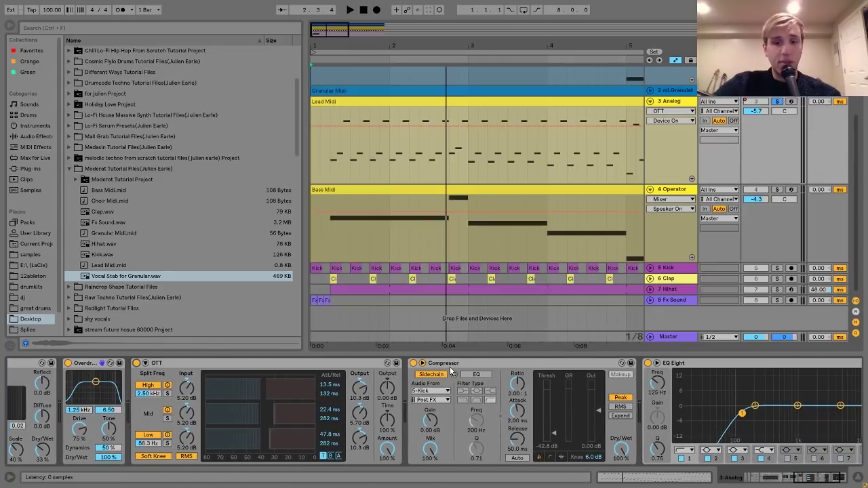
pyautogui.hscroll(3, 500, 375)
pyautogui.hscroll(1, 499, 375)
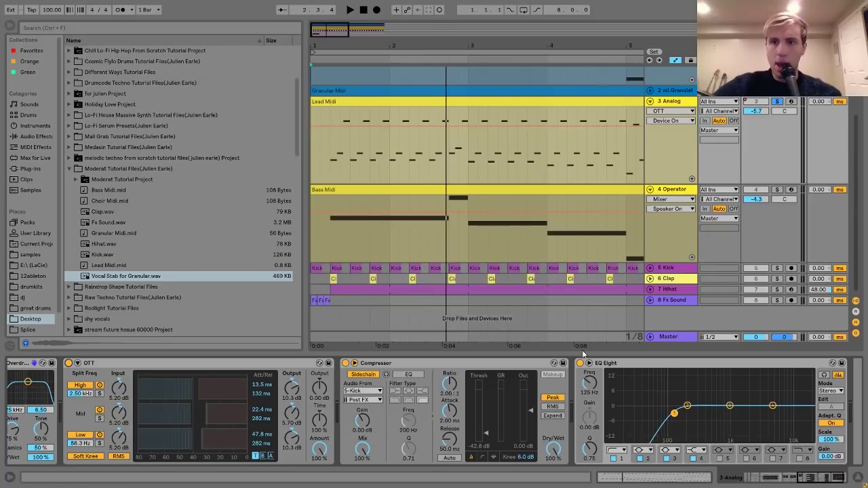
# - Show the Analog track's Speaker On automation in a new lane and bring the choir track back into view
pyautogui.rightClick(746, 102)
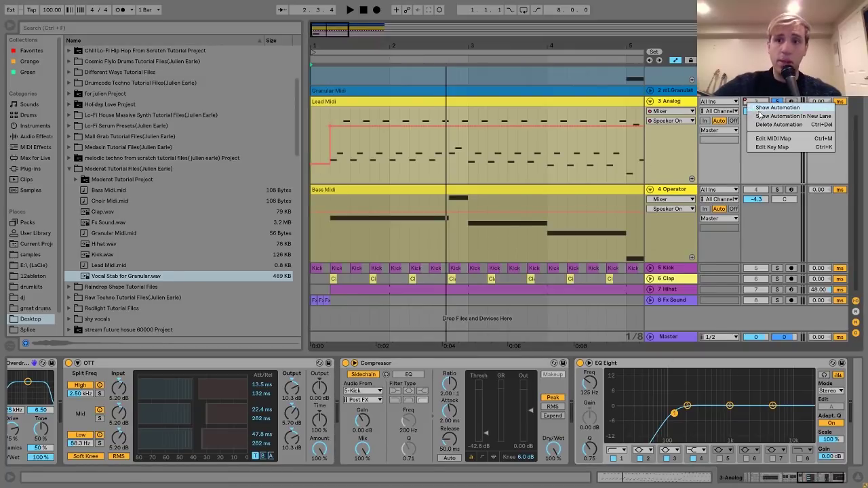
pyautogui.click(730, 120)
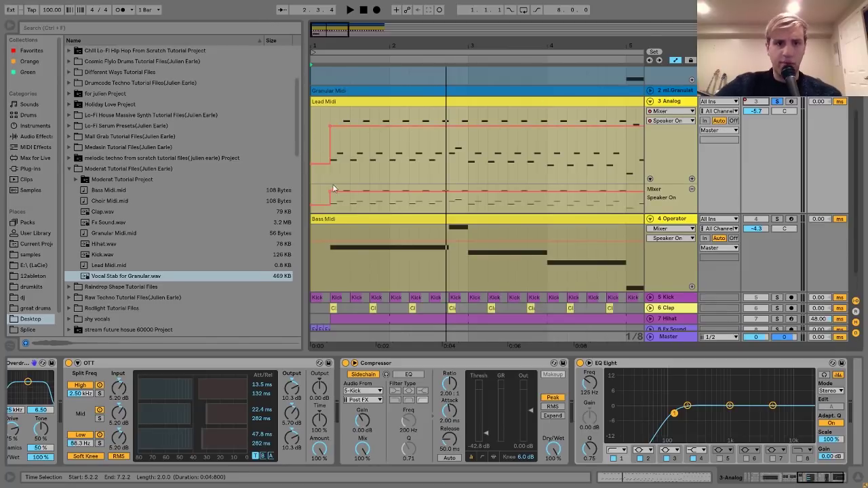
pyautogui.scroll(3, 365, 129)
pyautogui.scroll(1, 364, 129)
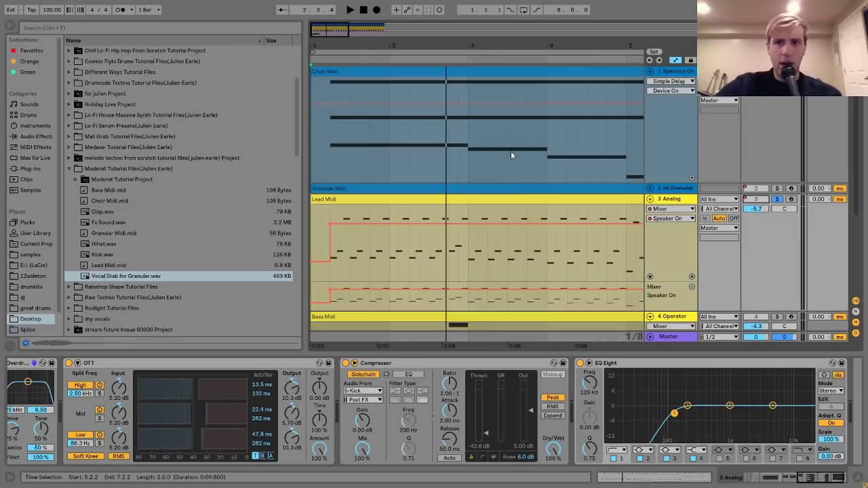
# - Select the Operator bass track, solo it and play the Bass Midi clip from the start
pyautogui.scroll(-1, 511, 151)
pyautogui.scroll(3, 240, 128)
pyautogui.scroll(-3, 483, 127)
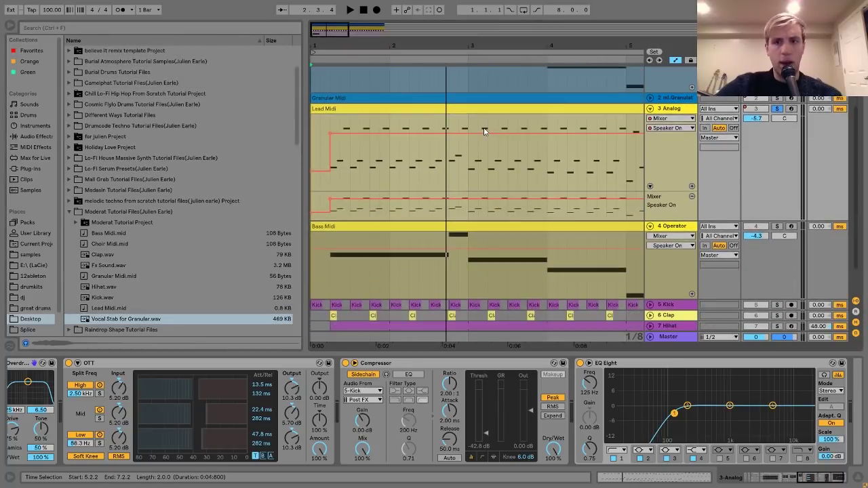
pyautogui.click(581, 196)
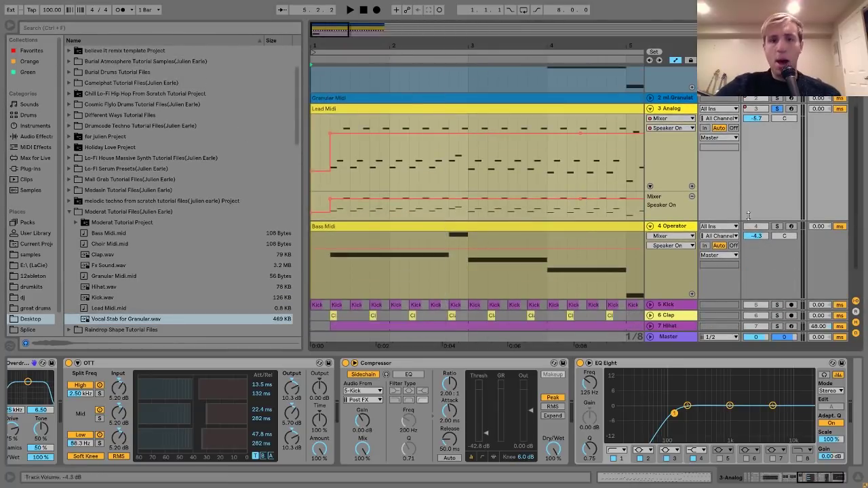
pyautogui.click(680, 226)
pyautogui.click(599, 237)
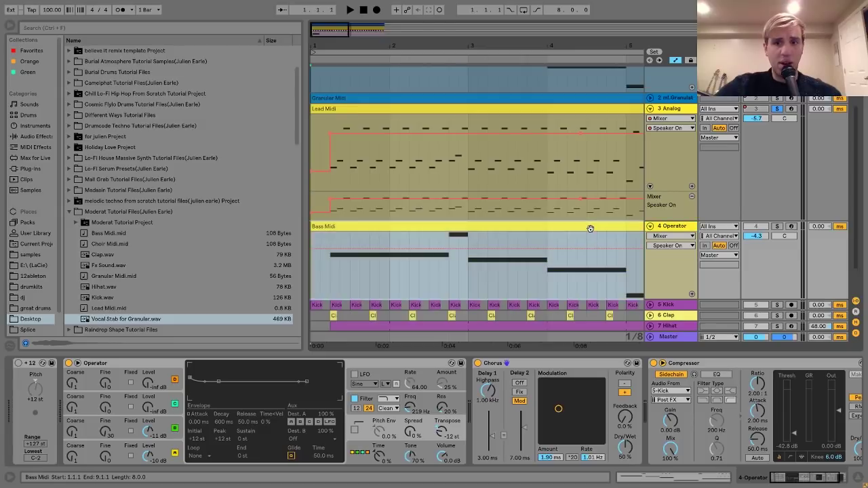
pyautogui.click(778, 227)
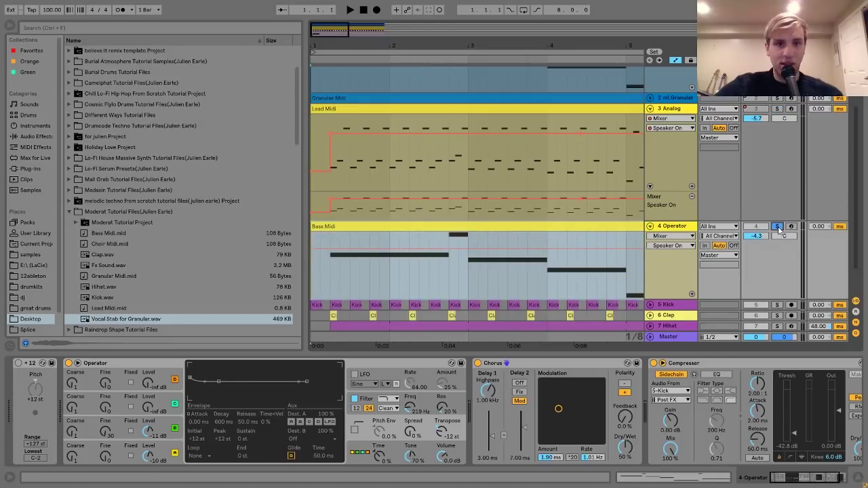
pyautogui.press('space')
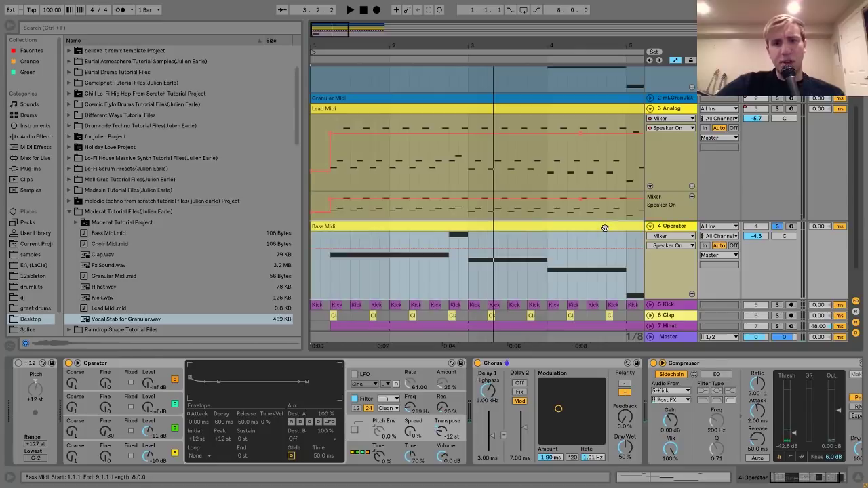
# - Review the Bass Midi clip's notes in the note editor and hide the Analog track's extra automation lane
pyautogui.doubleClick(604, 228)
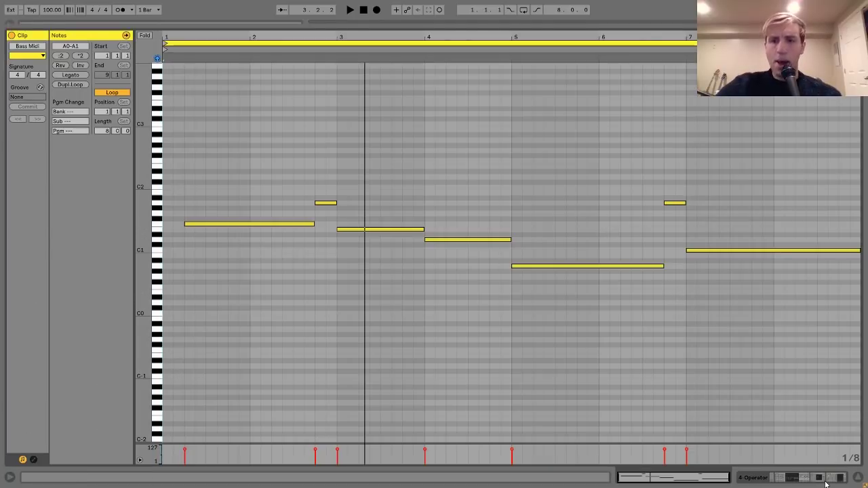
pyautogui.hotkey('ctrl', 'alt', 'e')
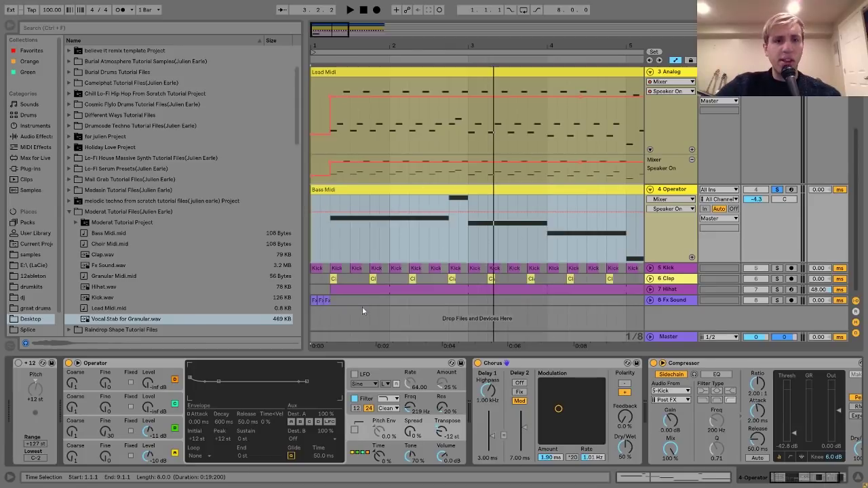
pyautogui.click(649, 150)
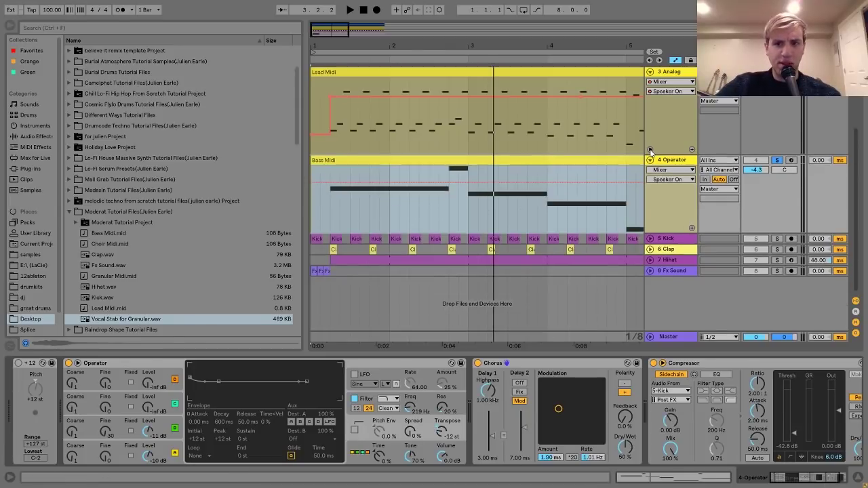
pyautogui.scroll(5, 433, 230)
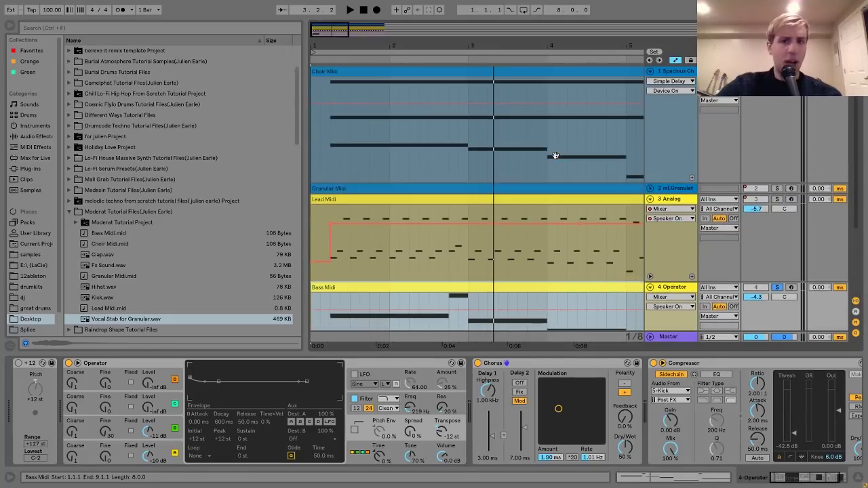
pyautogui.scroll(-2, 433, 230)
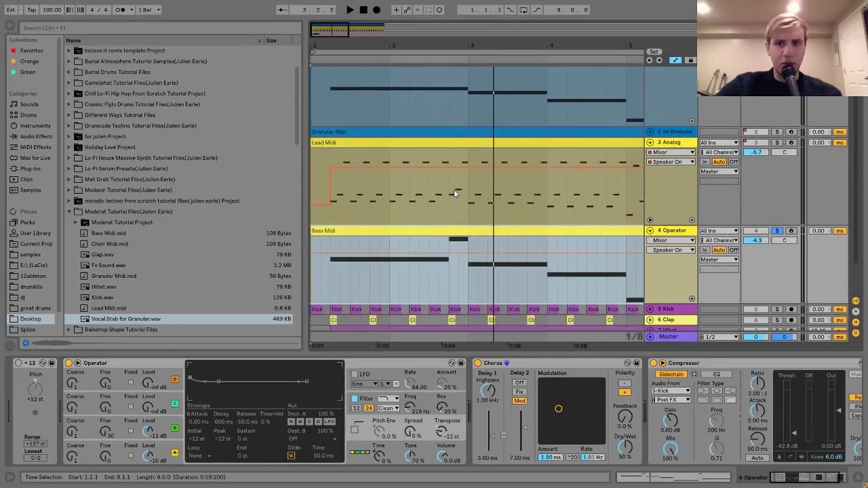
# - Solo and play the Analog lead for comparison, and solo the Operator bass track again
pyautogui.click(671, 142)
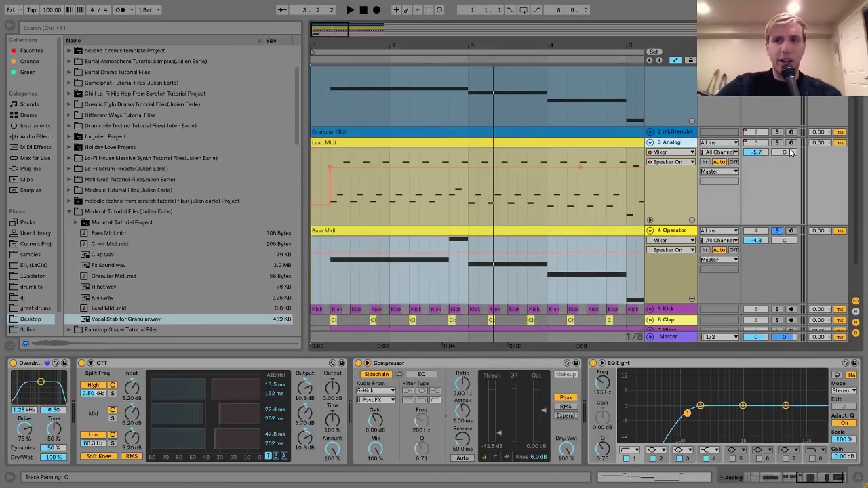
pyautogui.press('space')
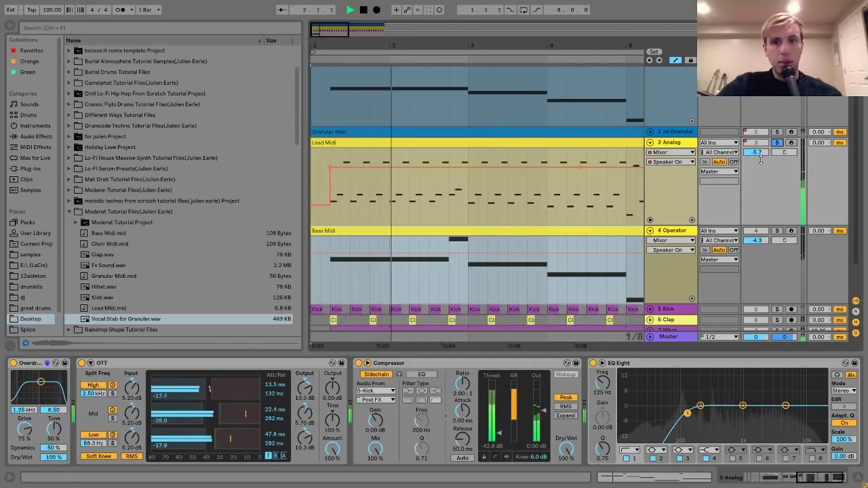
pyautogui.press('space')
pyautogui.click(672, 232)
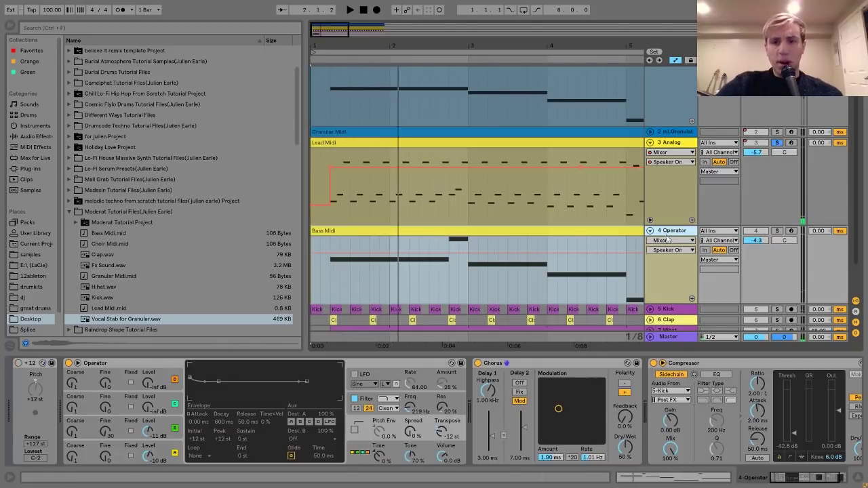
pyautogui.click(778, 231)
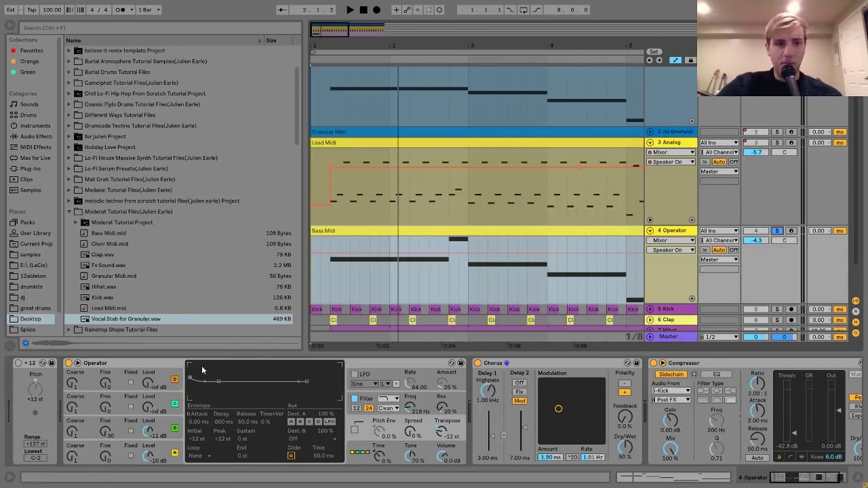
# - Delete the +12 Pitch device ahead of Operator and show oscillator A's settings
pyautogui.click(29, 365)
pyautogui.press('Delete')
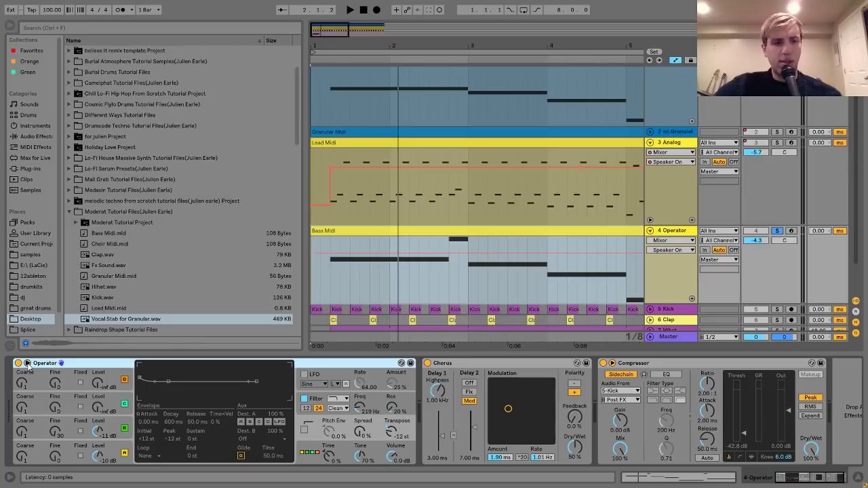
pyautogui.click(124, 452)
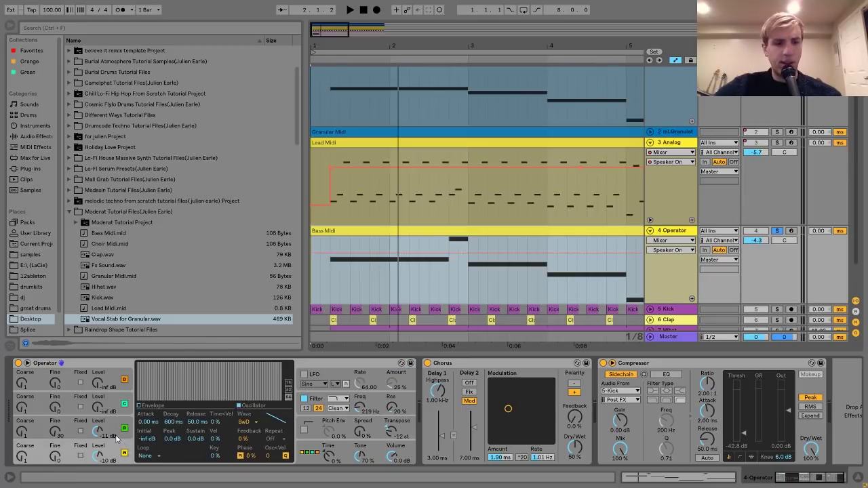
# - Examine Operator's global settings and oscillator B, including its level and Fine tuning, while playing the bass
pyautogui.click(115, 437)
pyautogui.click(303, 453)
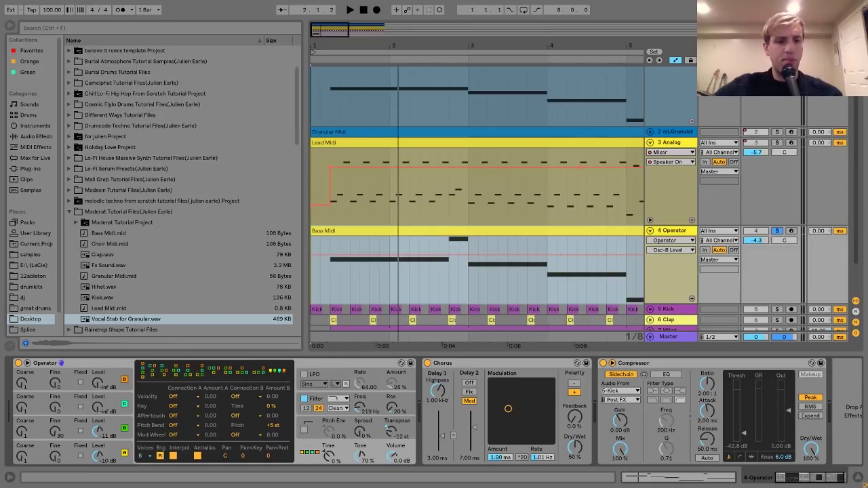
pyautogui.click(125, 425)
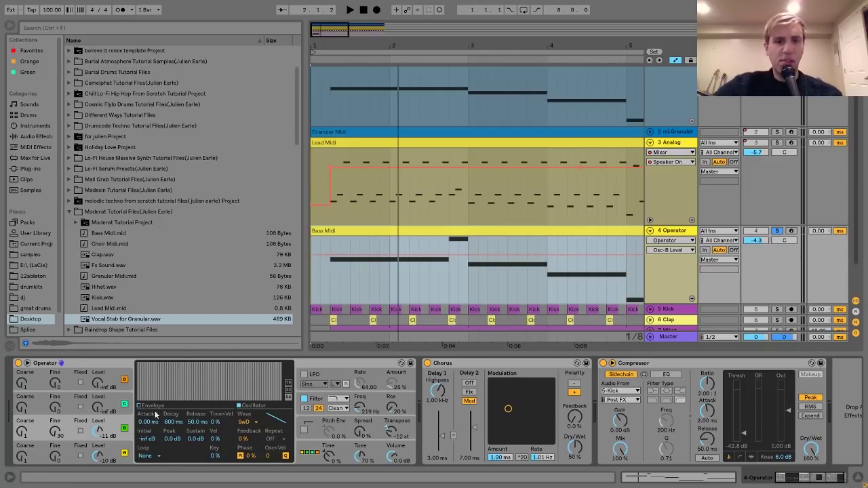
pyautogui.press('space')
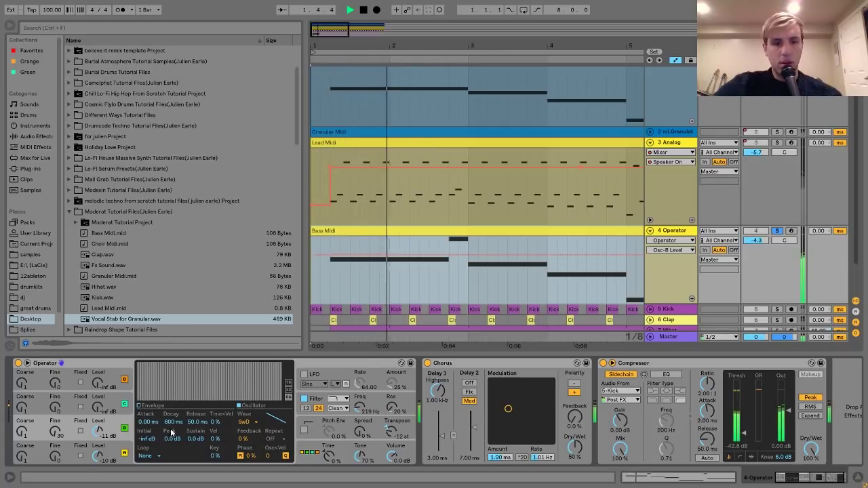
pyautogui.click(56, 432)
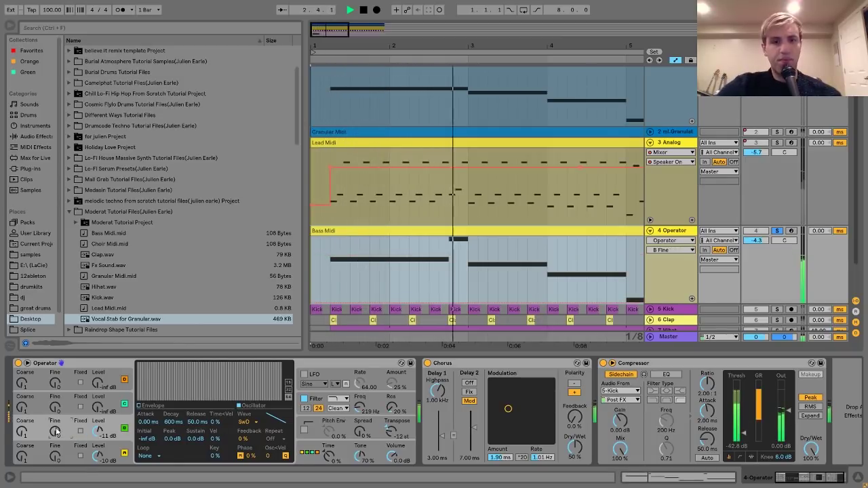
pyautogui.press('space')
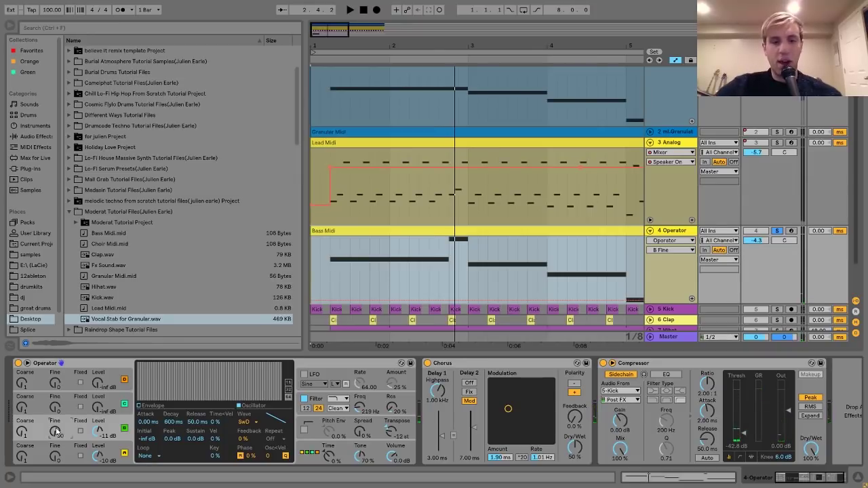
# - Inspect Operator's filter frequency, and set the Chorus modulation to 1.88 ms amount and 0.42 Hz rate during playback
pyautogui.rightClick(359, 413)
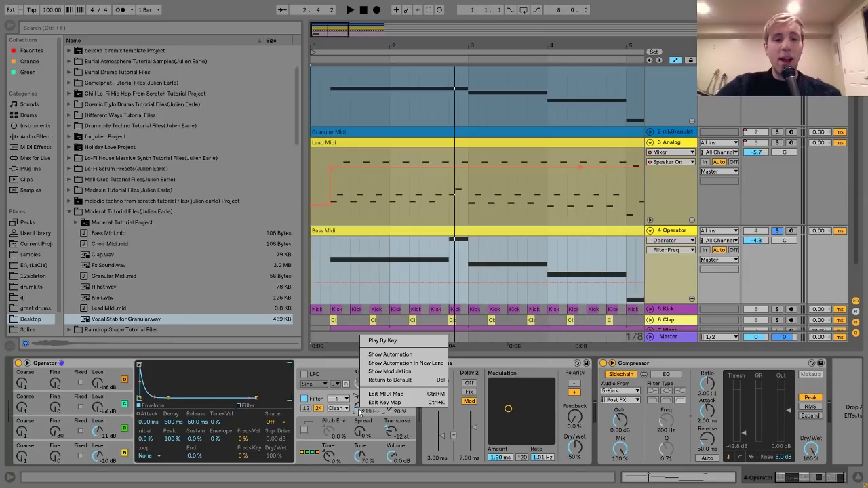
pyautogui.press('Escape')
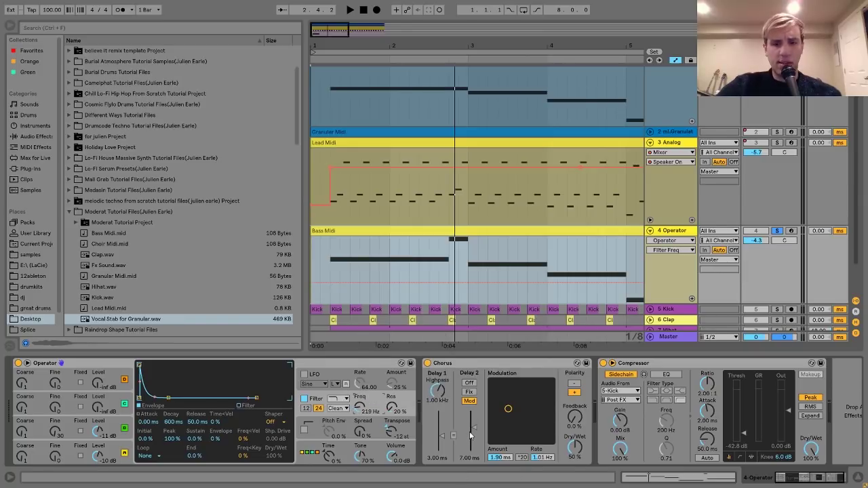
pyautogui.press('space')
pyautogui.moveTo(505, 416); pyautogui.dragTo(500, 411)
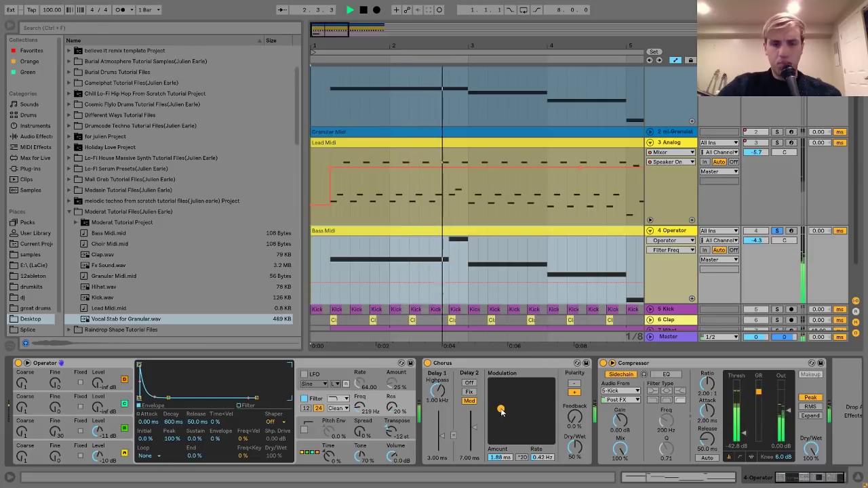
pyautogui.press('space')
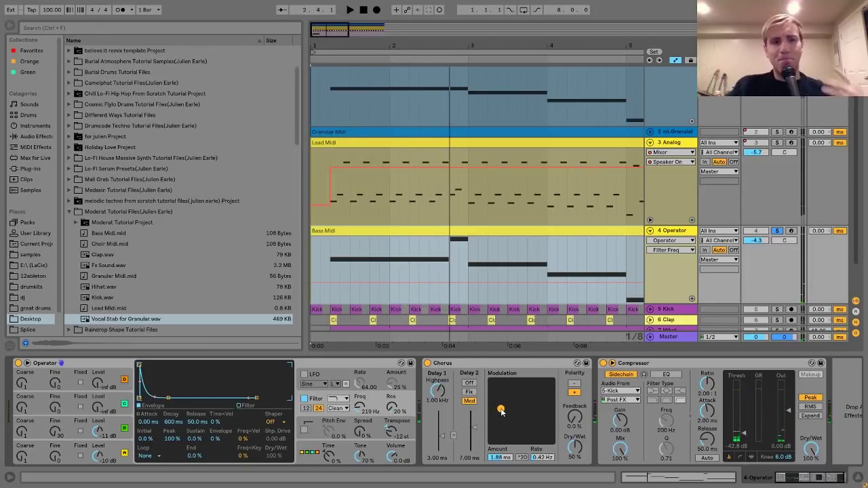
pyautogui.hscroll(1, 678, 387)
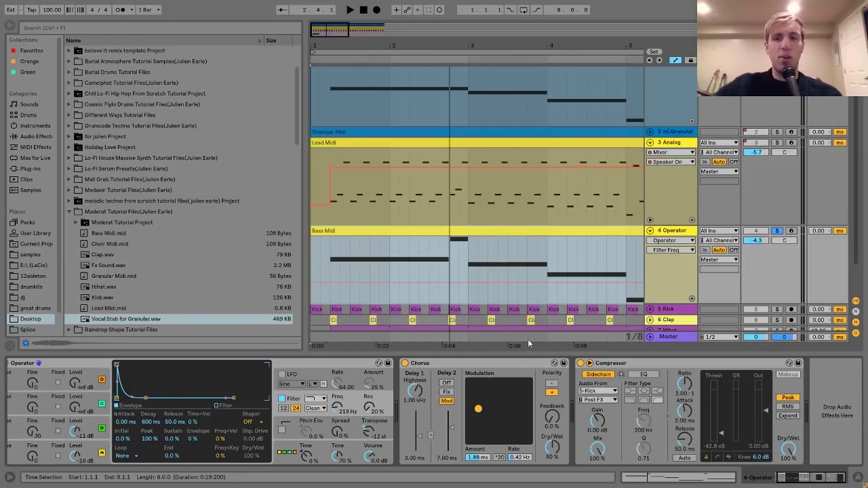
# - Solo the choir, Granulator, Analog lead and Operator bass tracks together and play them as a combination
pyautogui.click(778, 231)
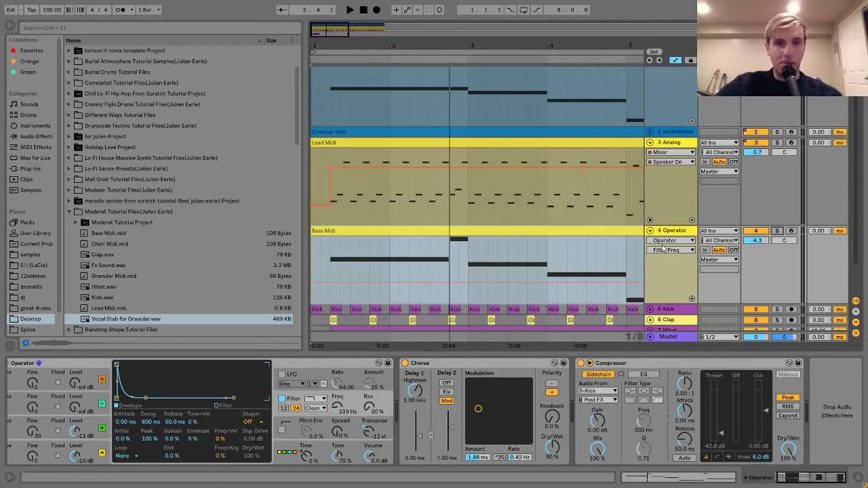
pyautogui.click(778, 131)
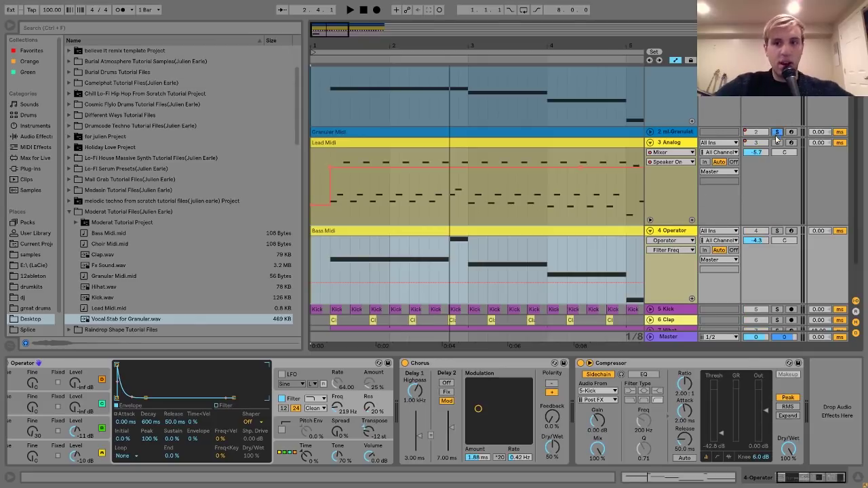
pyautogui.press('space')
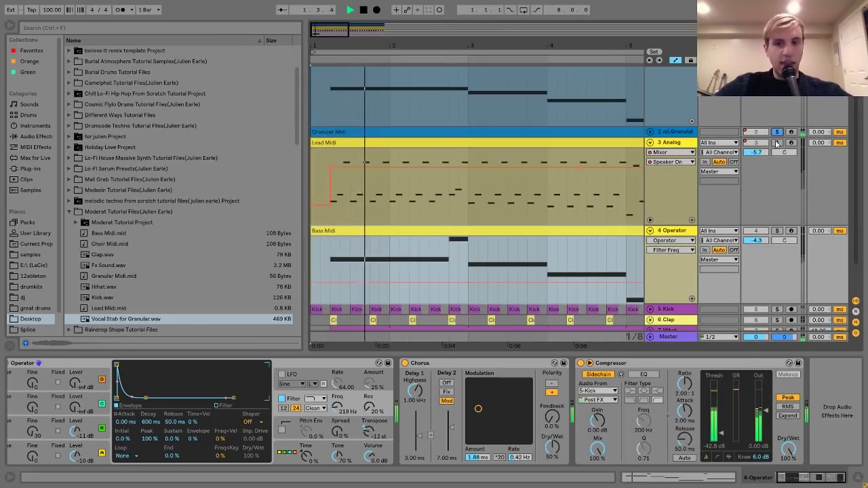
pyautogui.keyDown('ctrl'); pyautogui.click(778, 143); pyautogui.keyUp('ctrl')
pyautogui.scroll(3, 776, 140)
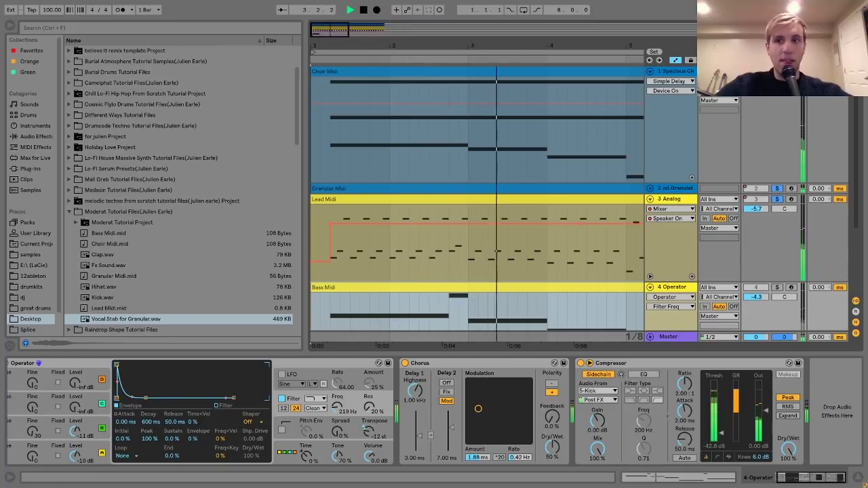
pyautogui.scroll(-1, 780, 203)
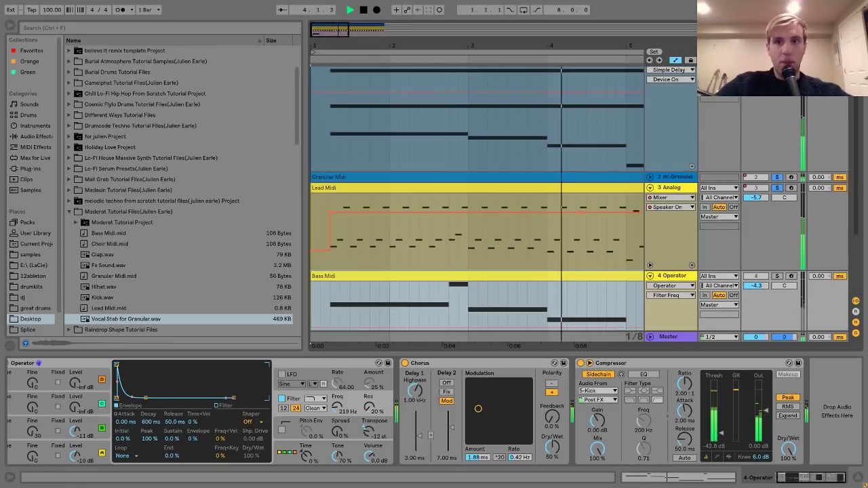
pyautogui.scroll(-3, 780, 203)
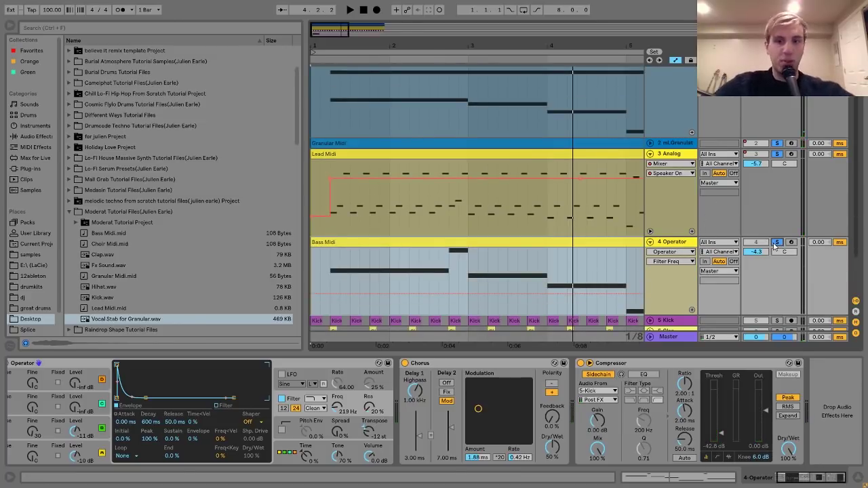
pyautogui.press('space')
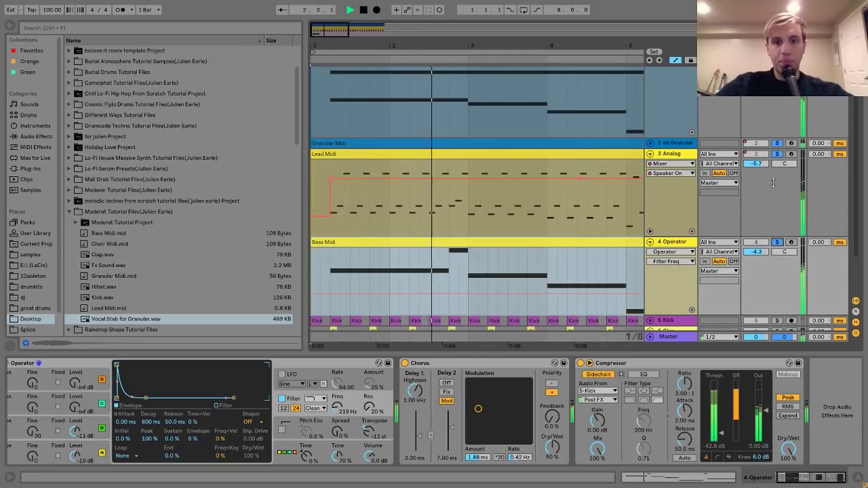
pyautogui.press('space')
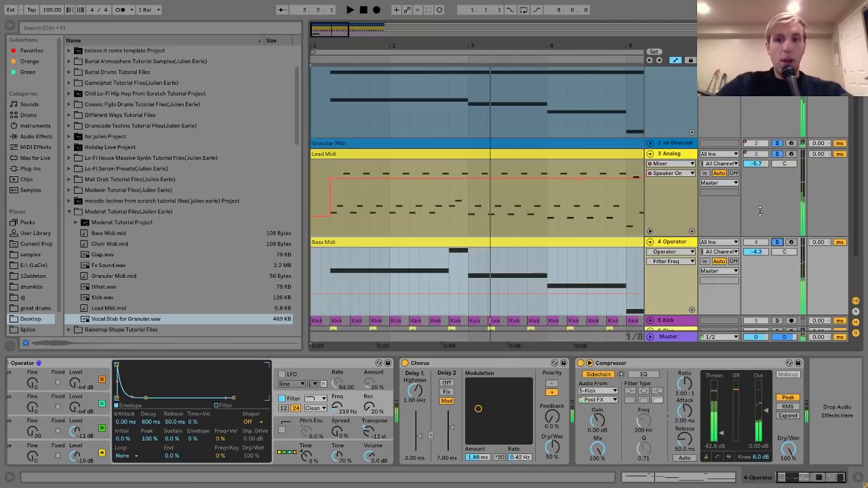
pyautogui.scroll(-3, 759, 212)
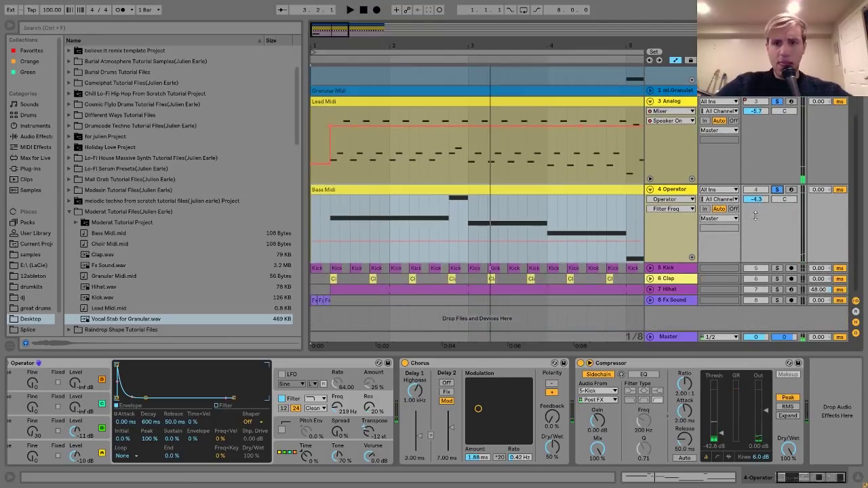
# - Unfold and solo the Kick track, play it, and select its source sample Kick.wav in the tutorial files
pyautogui.click(673, 270)
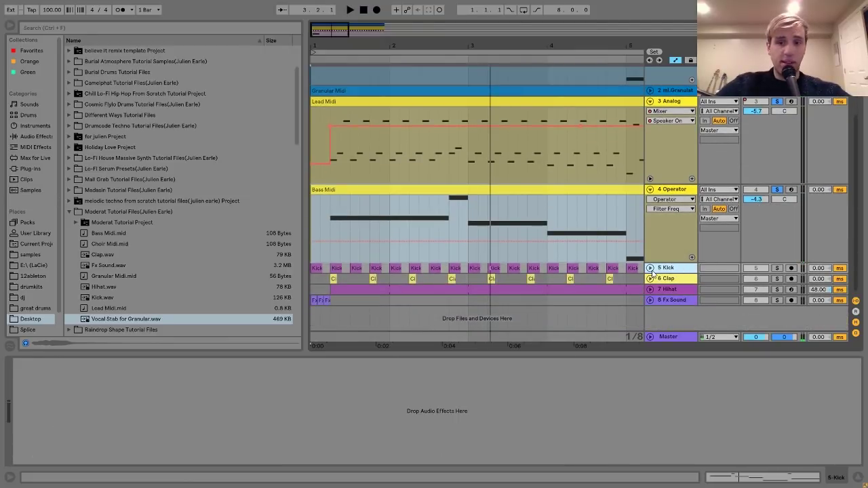
pyautogui.click(651, 269)
pyautogui.click(777, 268)
pyautogui.press('space')
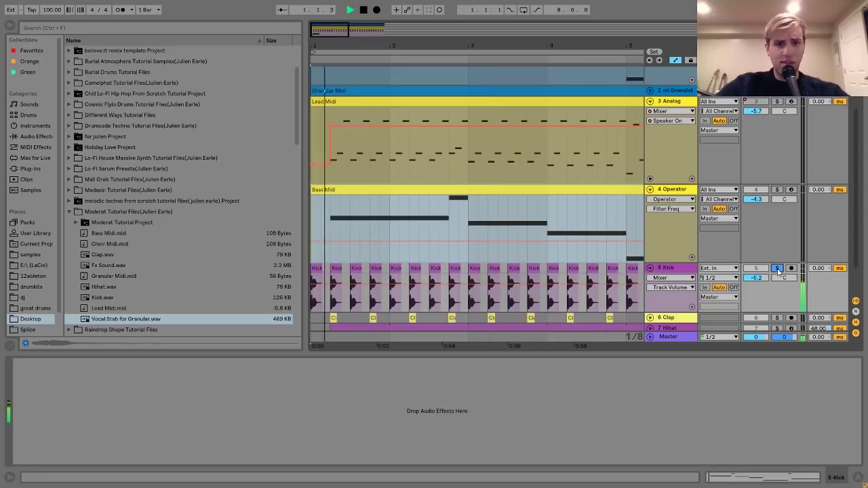
pyautogui.scroll(-1, 673, 270)
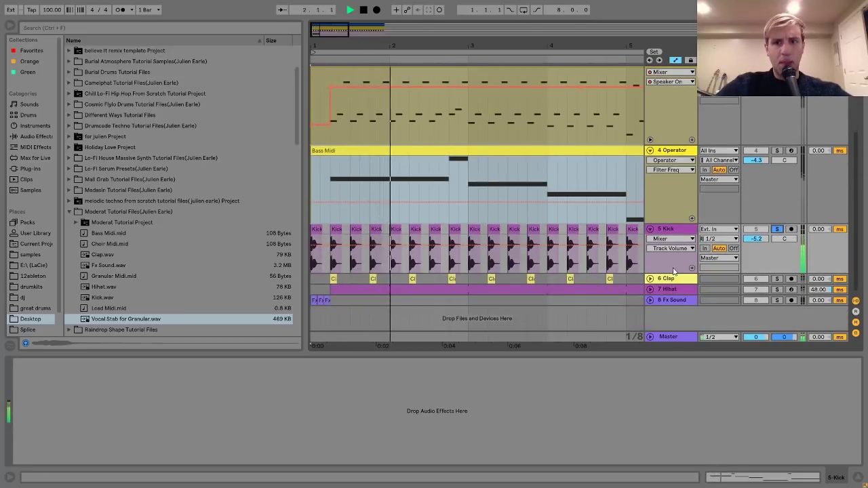
pyautogui.press('space')
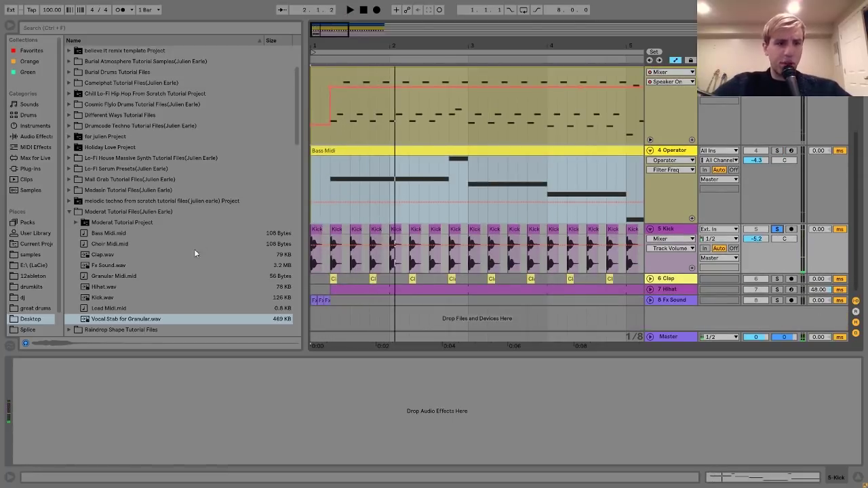
pyautogui.click(120, 299)
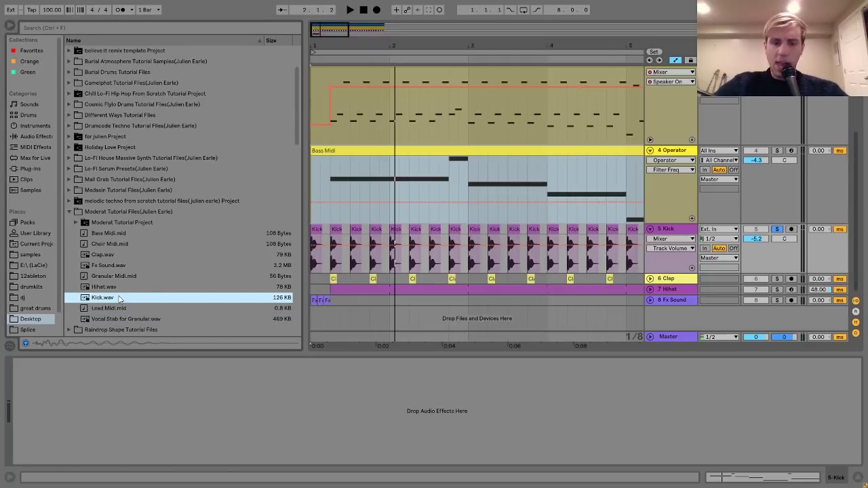
# - Unfold the Clap track, play it soloed, and play it again with all tracks unsoloed
pyautogui.click(650, 279)
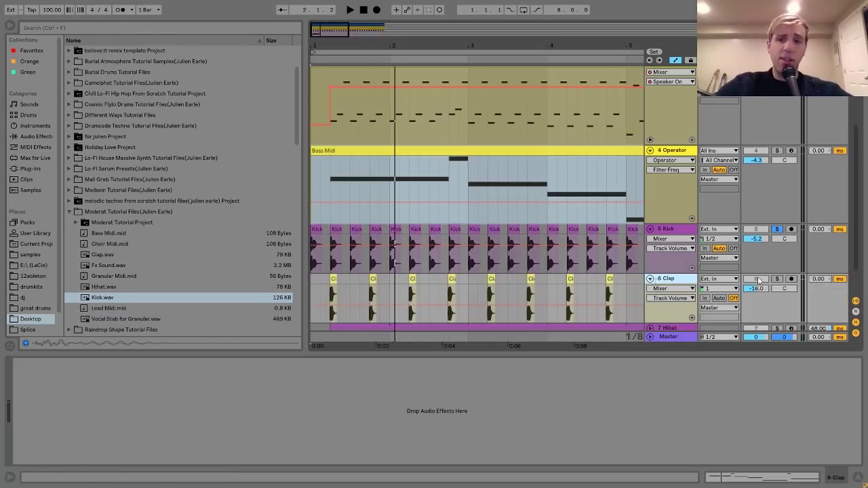
pyautogui.press('space')
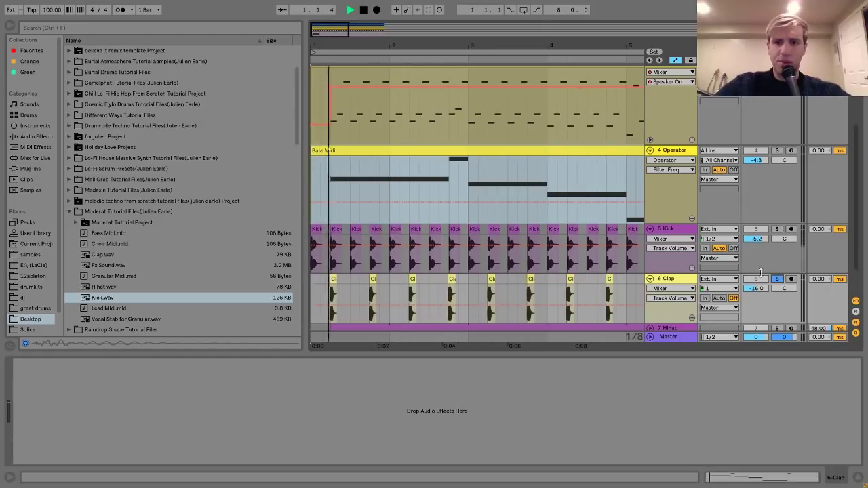
pyautogui.scroll(-2, 540, 258)
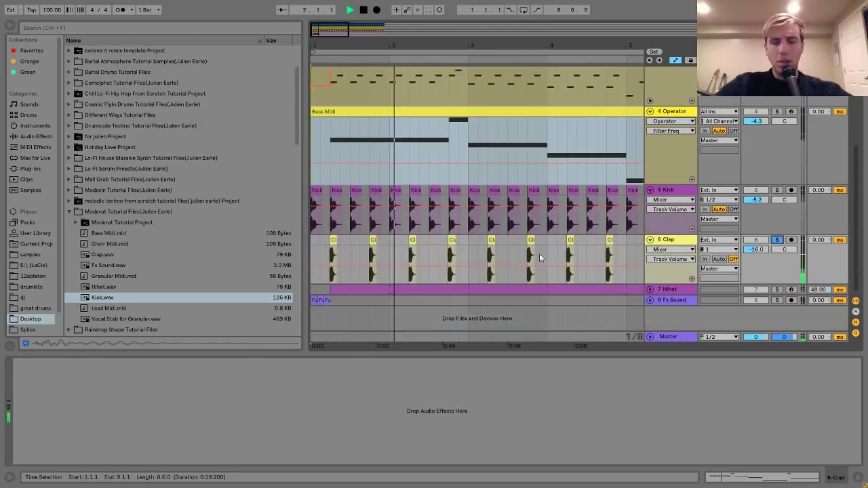
pyautogui.press('space')
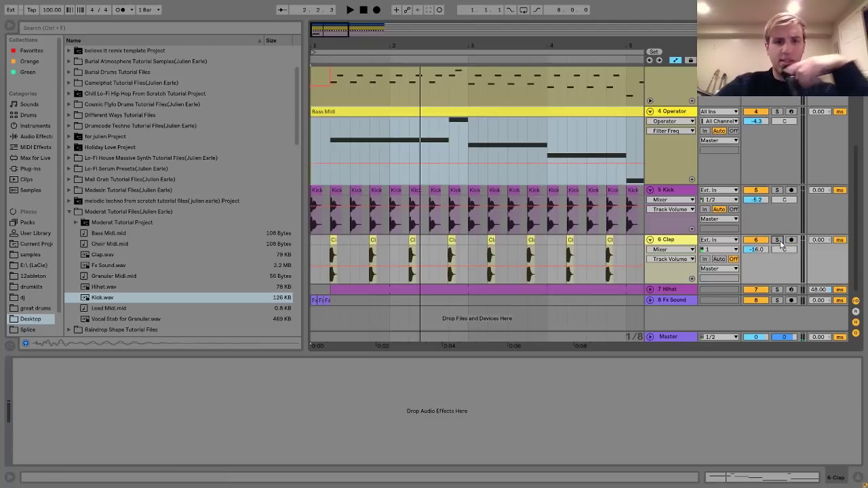
pyautogui.press('space')
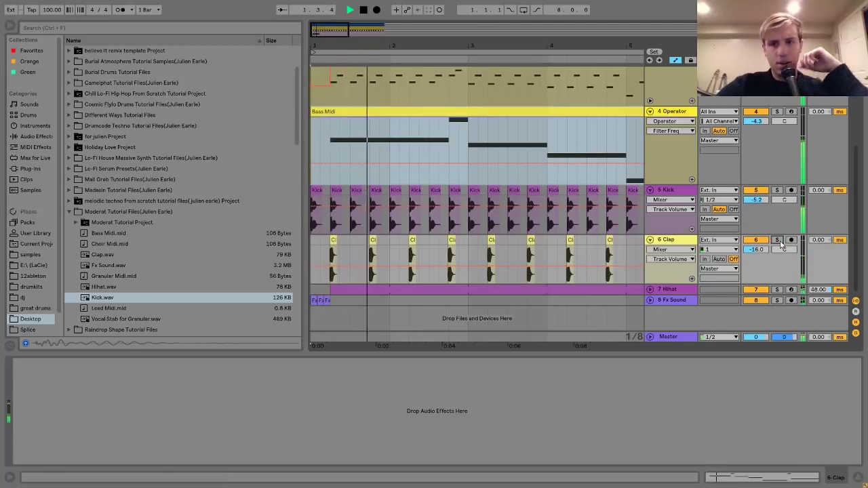
pyautogui.press('space')
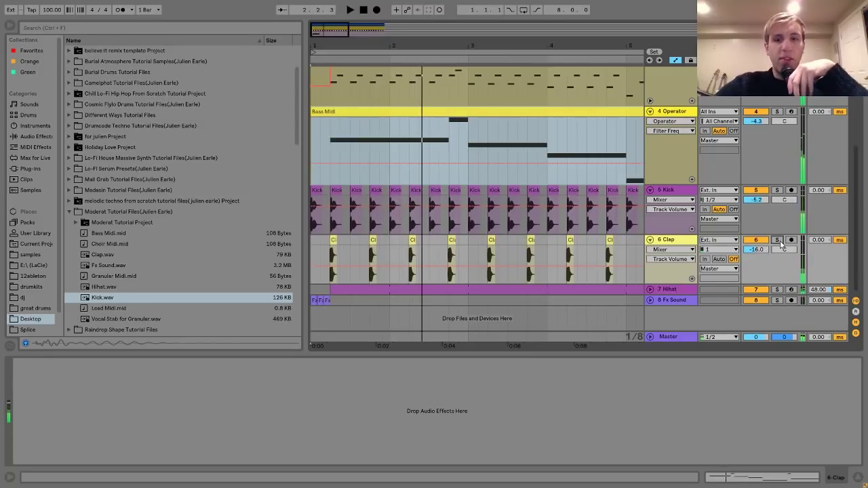
# - Solo the Kick and Clap tracks together, examine the first clap's timing against the kick near beat 1.2, and play it
pyautogui.click(669, 241)
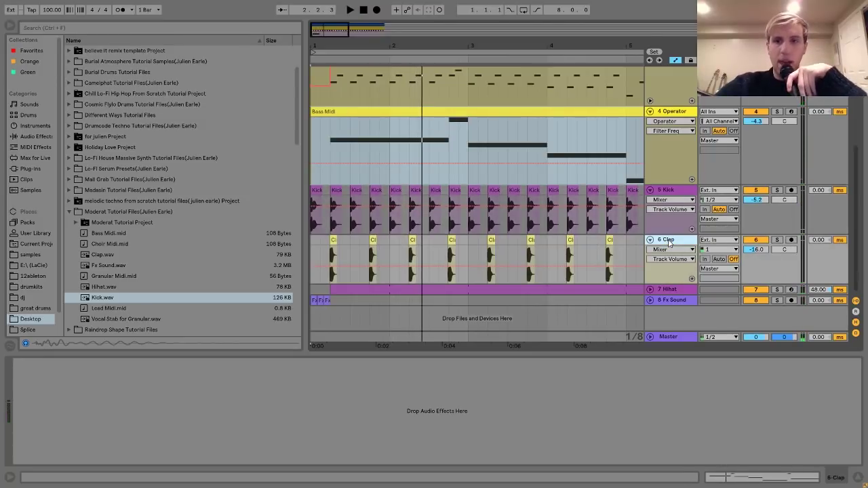
pyautogui.click(778, 191)
pyautogui.keyDown('ctrl'); pyautogui.click(778, 240); pyautogui.keyUp('ctrl')
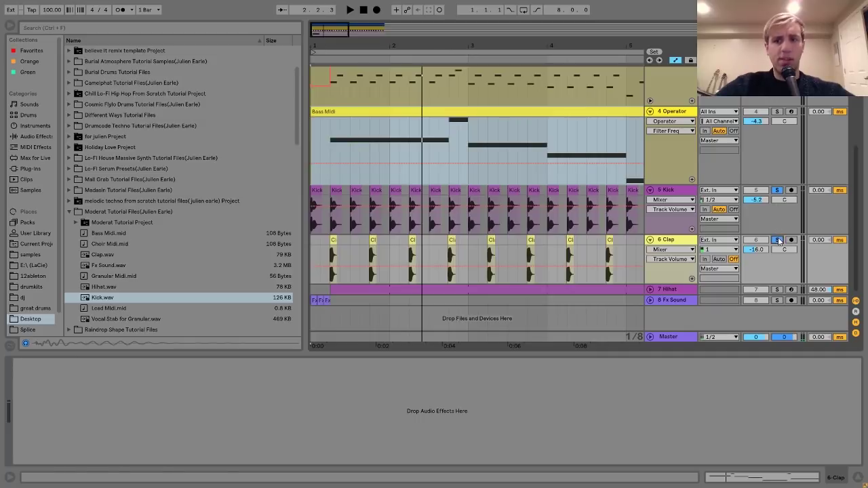
pyautogui.moveTo(325, 48); pyautogui.dragTo(326, 136)
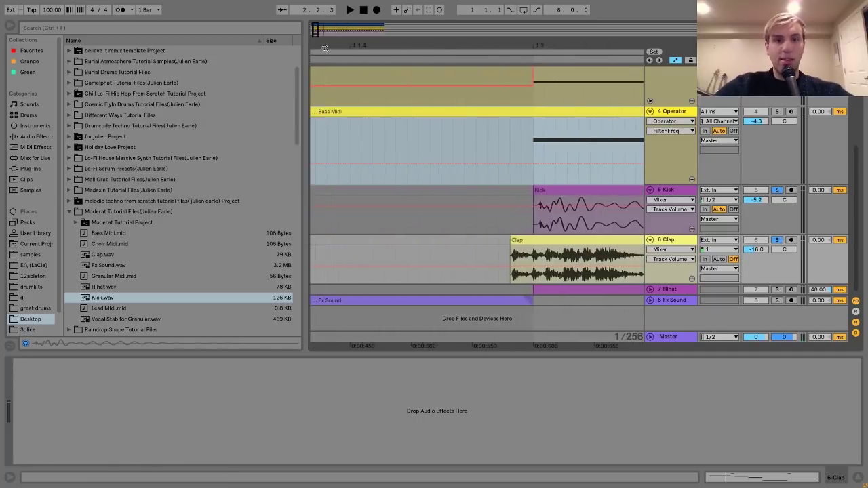
pyautogui.click(526, 236)
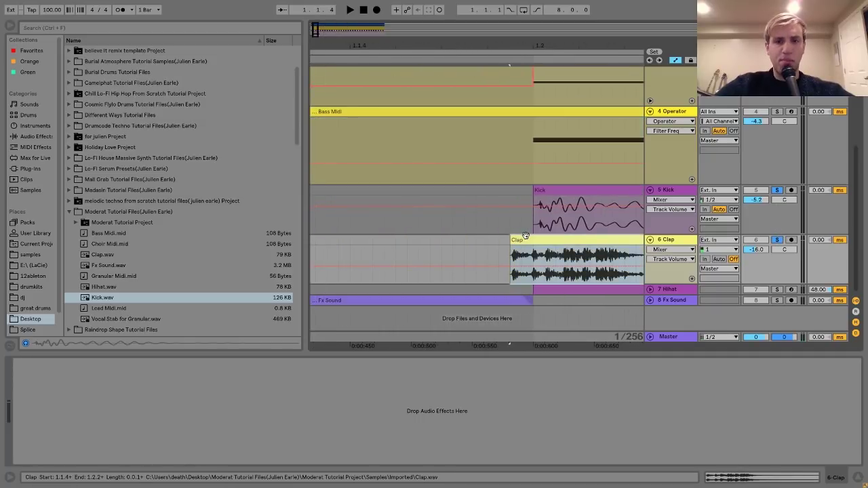
pyautogui.click(417, 250)
pyautogui.press('space')
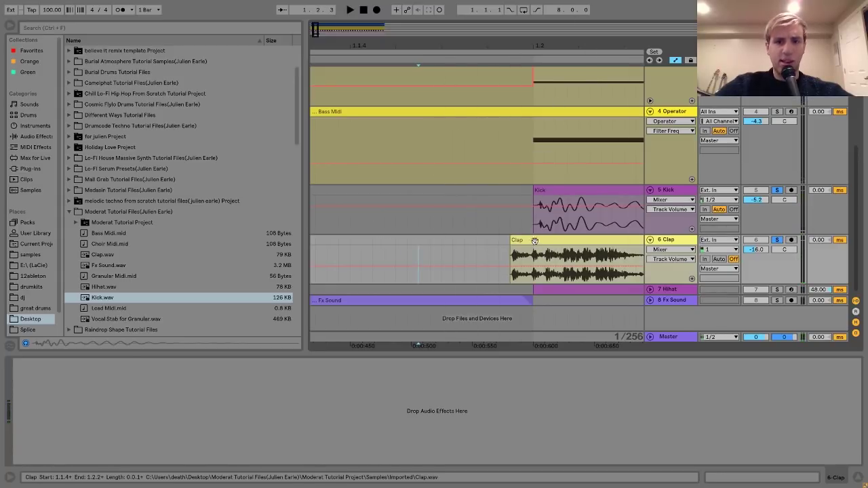
# - Try aligning the first clap with the kick at 1.2, play the result, and undo the move
pyautogui.moveTo(536, 43); pyautogui.dragTo(366, 80)
pyautogui.moveTo(368, 240); pyautogui.dragTo(429, 254)
pyautogui.press('-')
pyautogui.press('-')
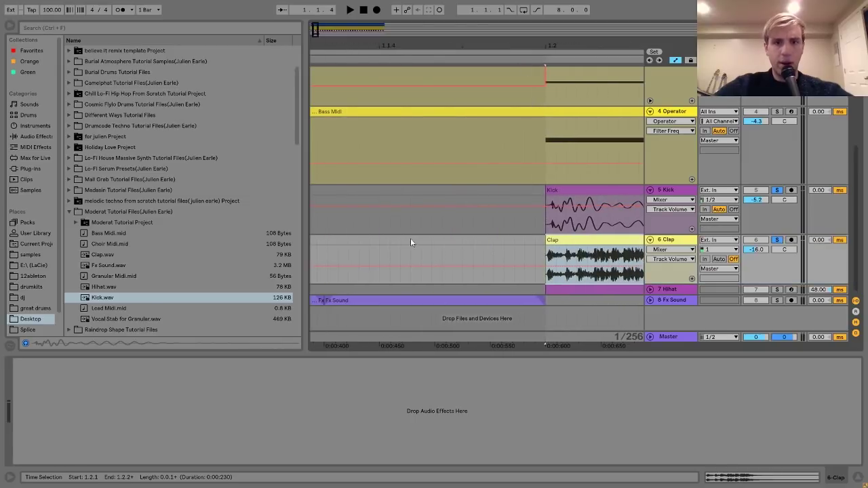
pyautogui.click(401, 228)
pyautogui.press('space')
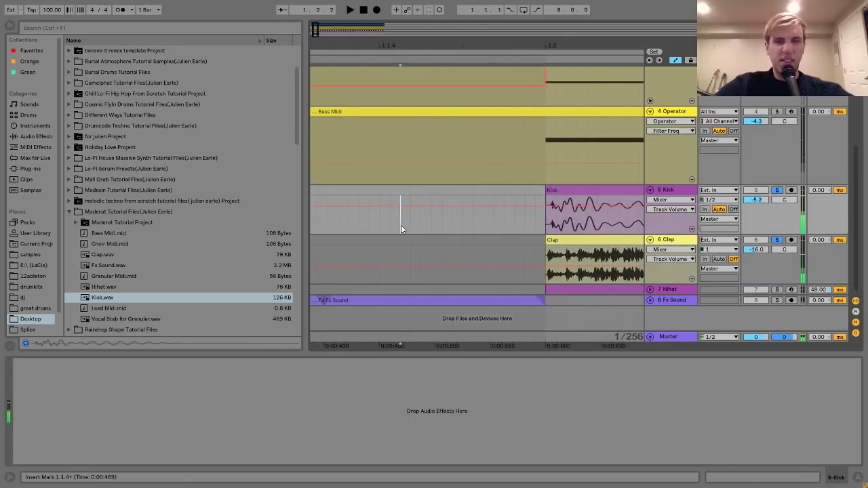
pyautogui.hotkey('ctrl', 'z')
pyautogui.press('space')
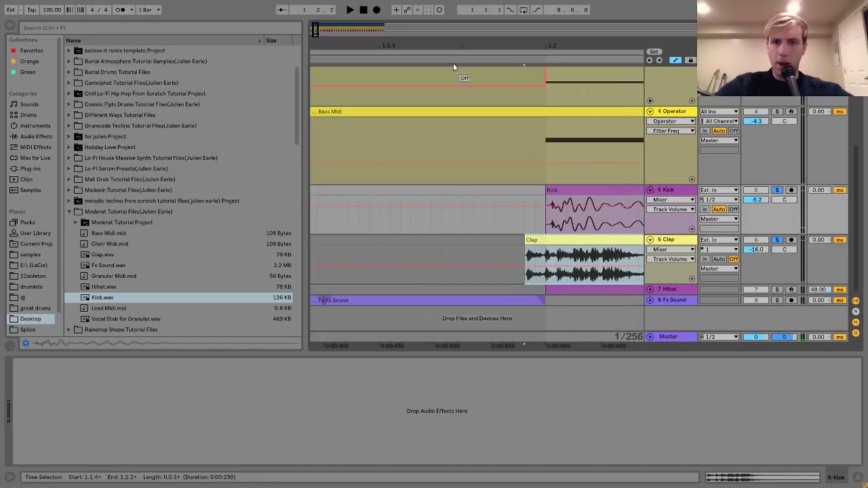
# - Unfold the Hihat track, play it soloed, and examine the notes in its MIDI clip
pyautogui.moveTo(446, 34); pyautogui.dragTo(445, 7)
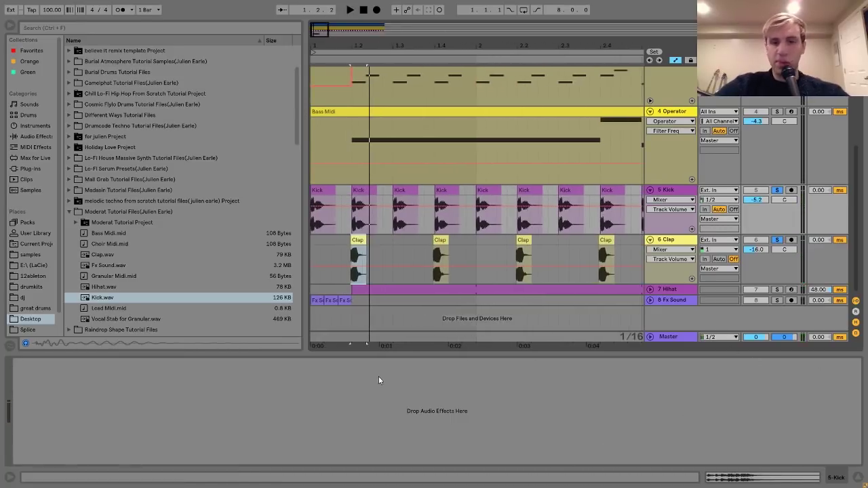
pyautogui.moveTo(474, 41); pyautogui.dragTo(392, 233)
pyautogui.click(314, 293)
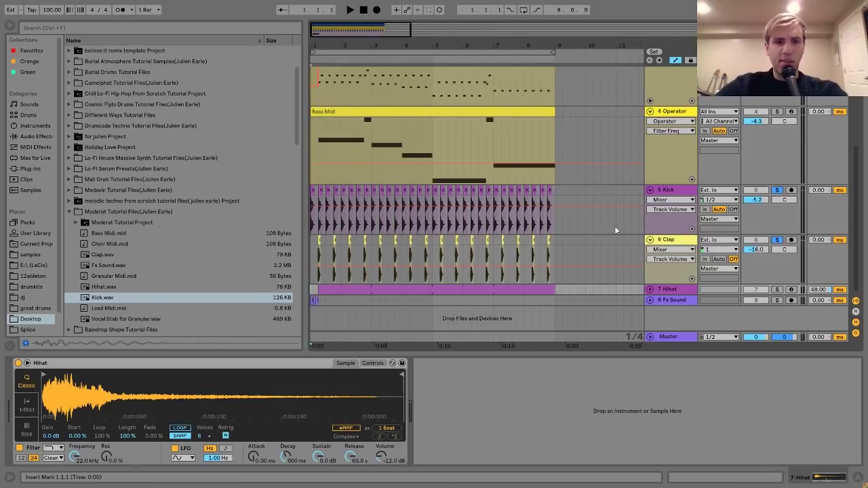
pyautogui.click(777, 289)
pyautogui.press('space')
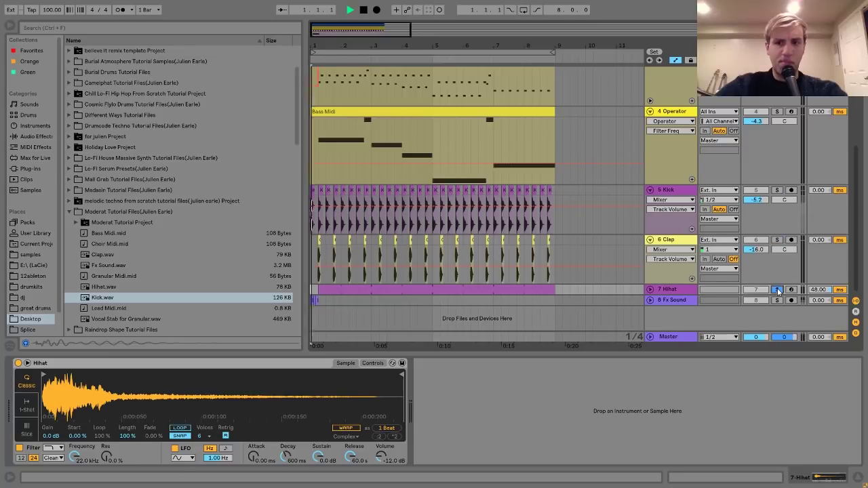
pyautogui.click(650, 290)
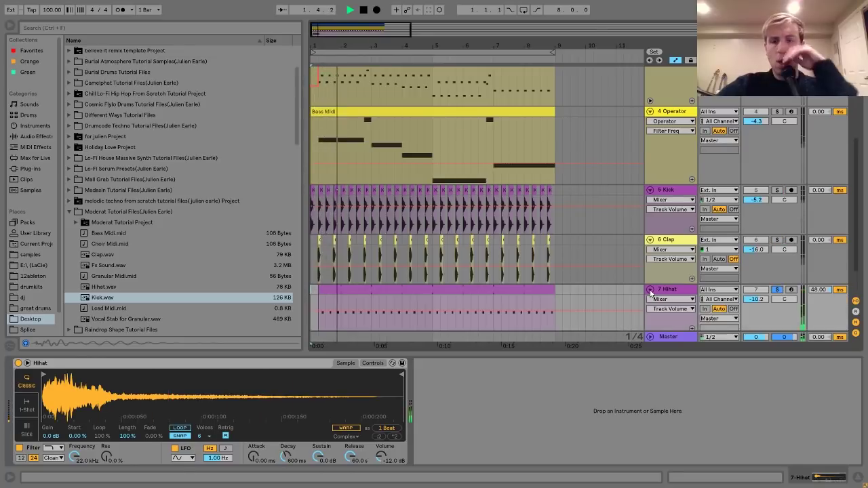
pyautogui.press('space')
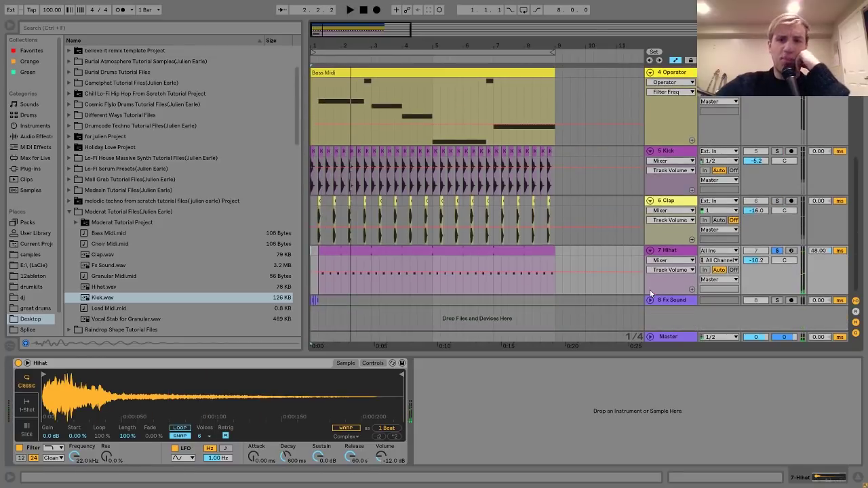
pyautogui.doubleClick(426, 248)
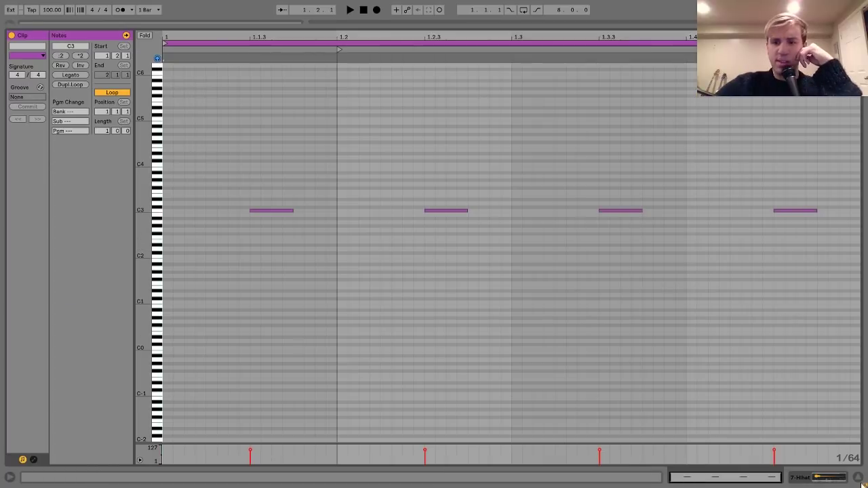
pyautogui.click(829, 479)
# - Turn off the Hihat solo, play the full beat from the start, and show the Hihat track's devices
pyautogui.click(777, 251)
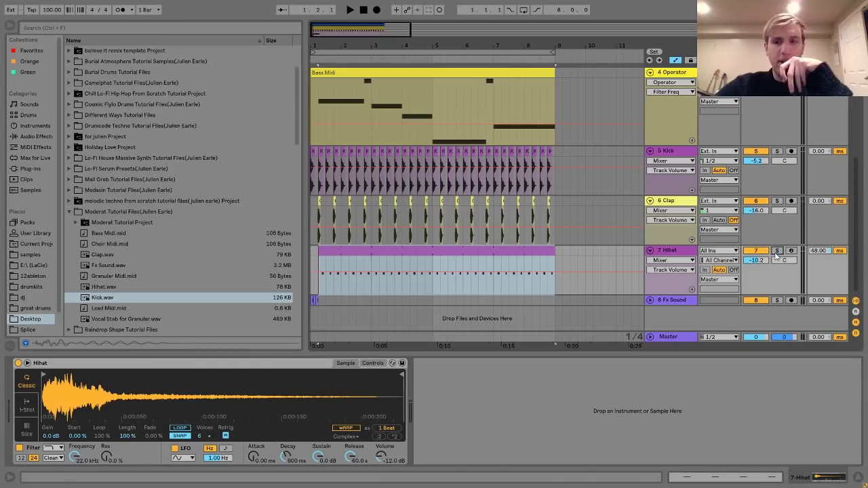
pyautogui.scroll(5, 352, 177)
pyautogui.click(350, 168)
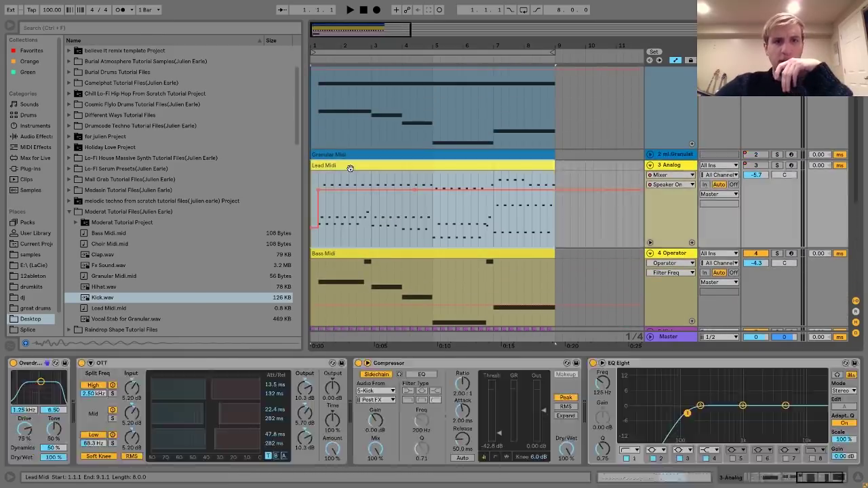
pyautogui.press('space')
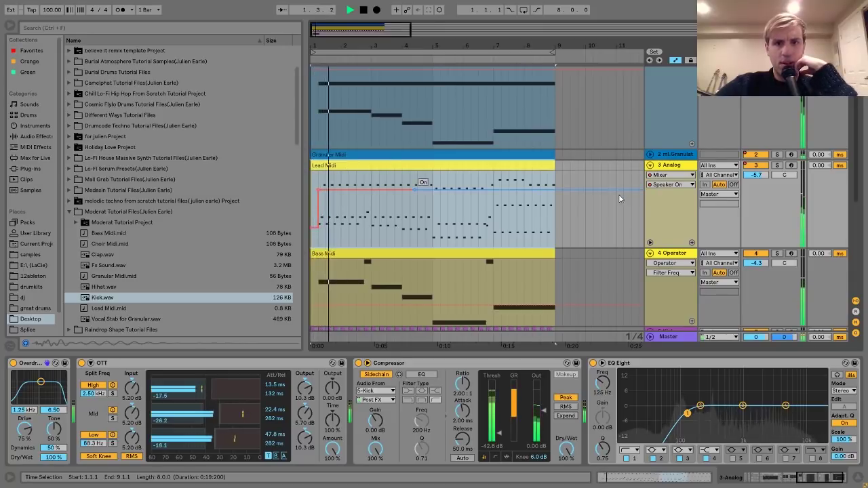
pyautogui.scroll(-5, 618, 194)
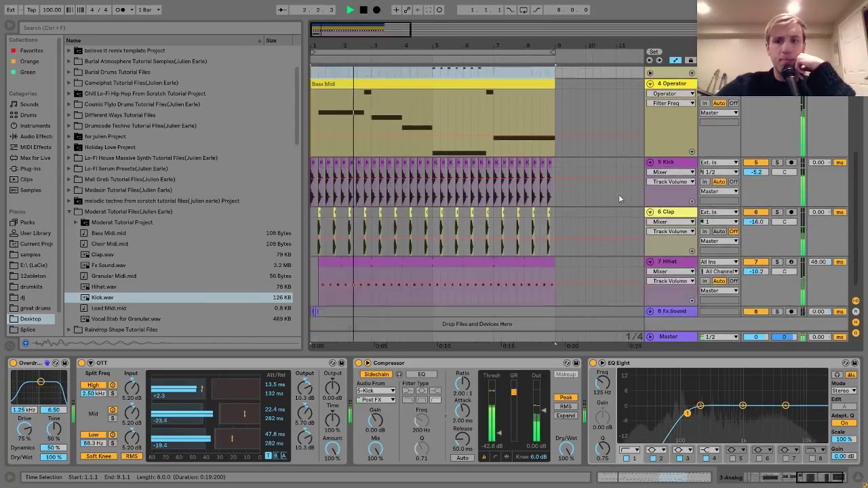
pyautogui.scroll(-1, 619, 194)
pyautogui.click(683, 256)
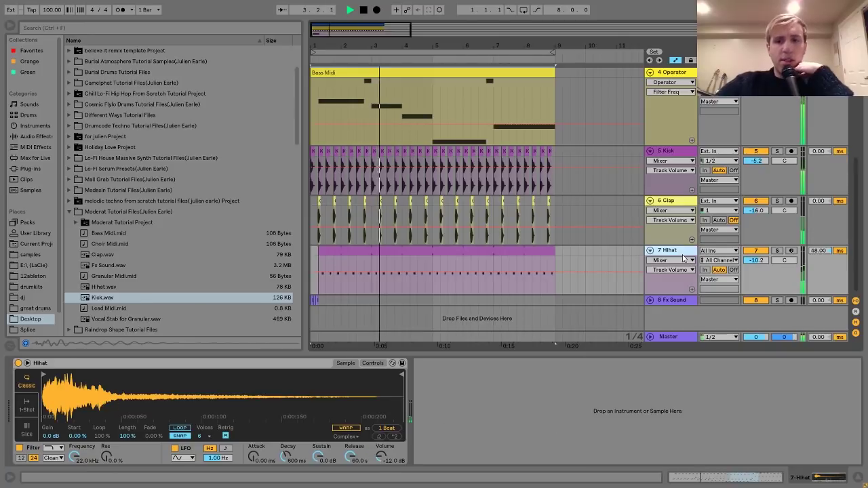
pyautogui.press('space')
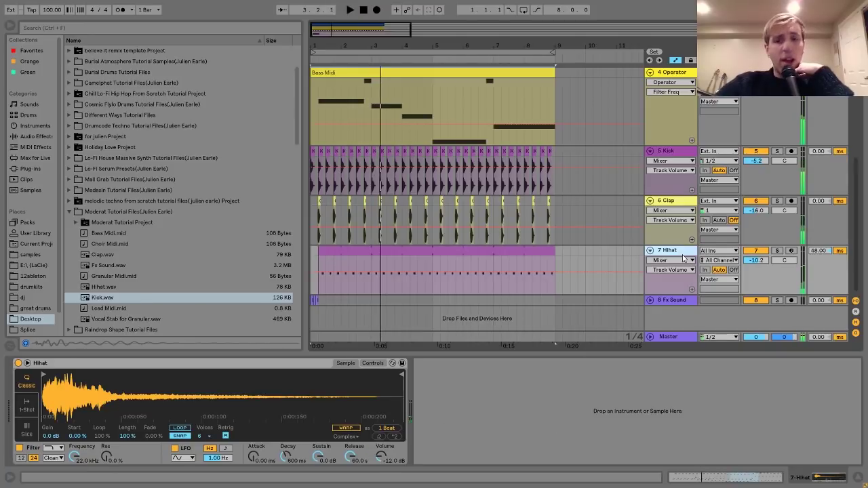
# - Solo the Hihat track and inspect the placement of its C3 notes within the one-bar loop
pyautogui.click(777, 250)
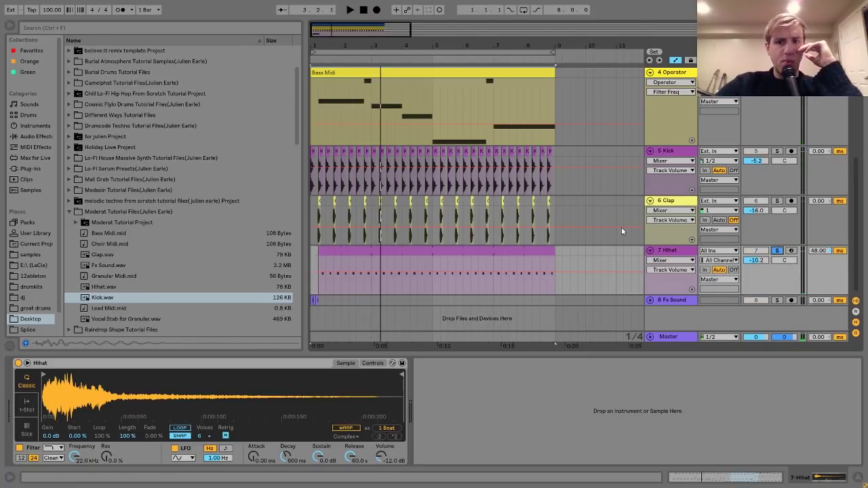
pyautogui.doubleClick(516, 250)
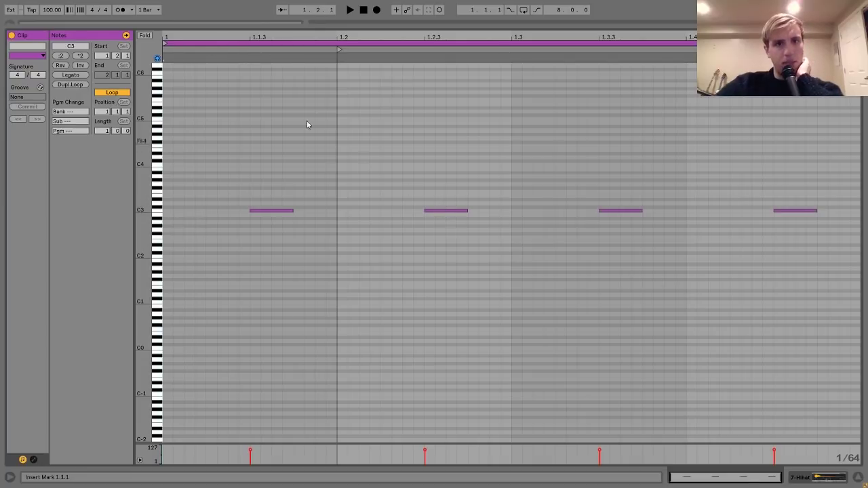
pyautogui.moveTo(251, 78); pyautogui.dragTo(270, 328)
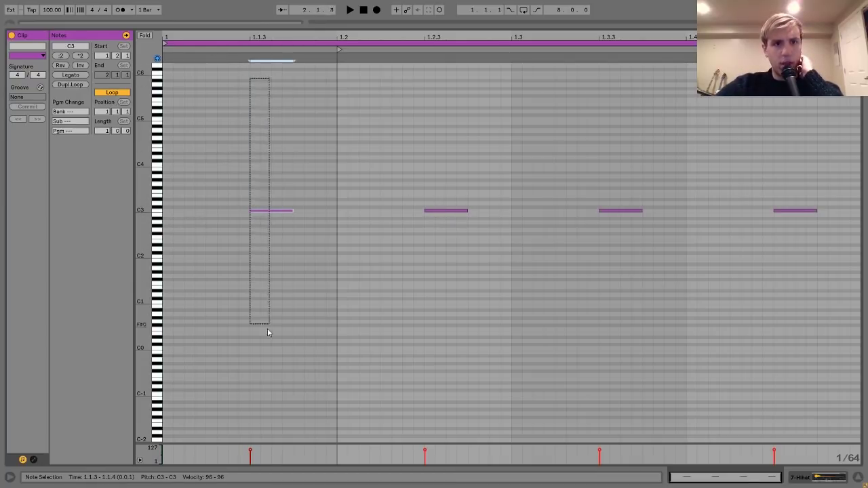
pyautogui.moveTo(488, 161); pyautogui.dragTo(420, 339)
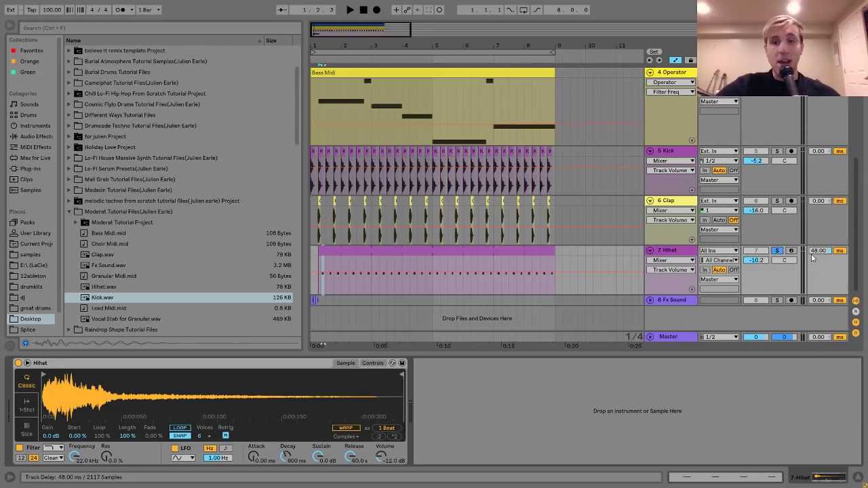
# - Play the soloed Hihat track with its 48 ms track delay, and toggle the metronome on and off
pyautogui.press('space')
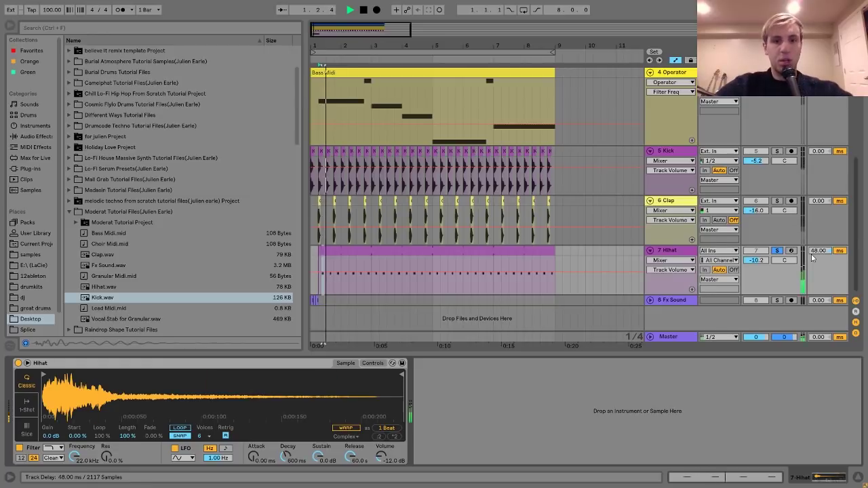
pyautogui.click(119, 12)
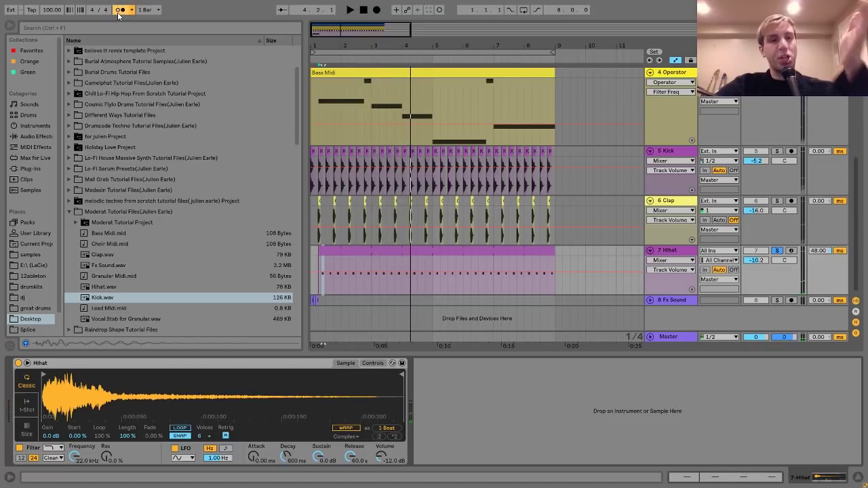
pyautogui.click(119, 11)
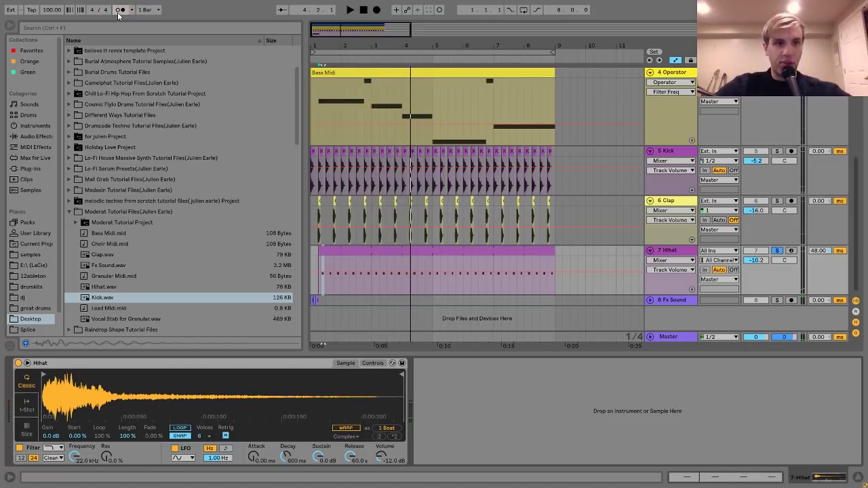
# - Open the Hihat clip, set a 1/8 triplet grid, try moving all its notes to the following grid position, and undo the move
pyautogui.doubleClick(461, 246)
pyautogui.rightClick(245, 184)
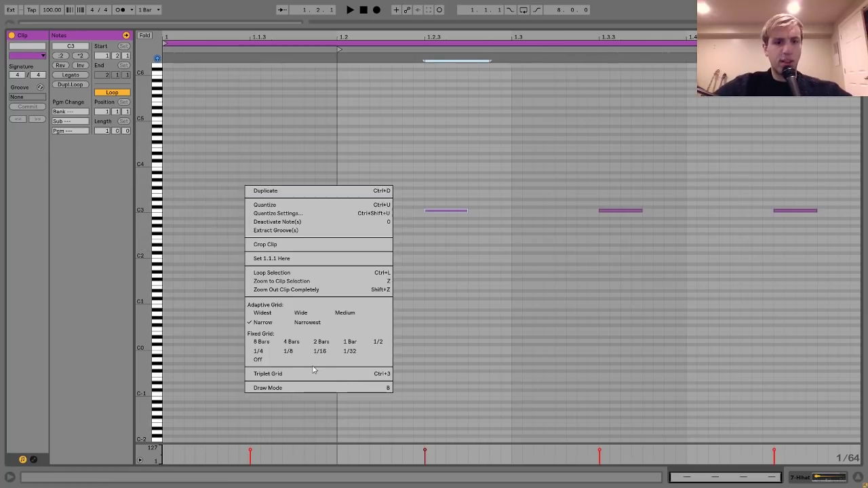
pyautogui.click(288, 352)
pyautogui.rightClick(287, 353)
pyautogui.click(330, 332)
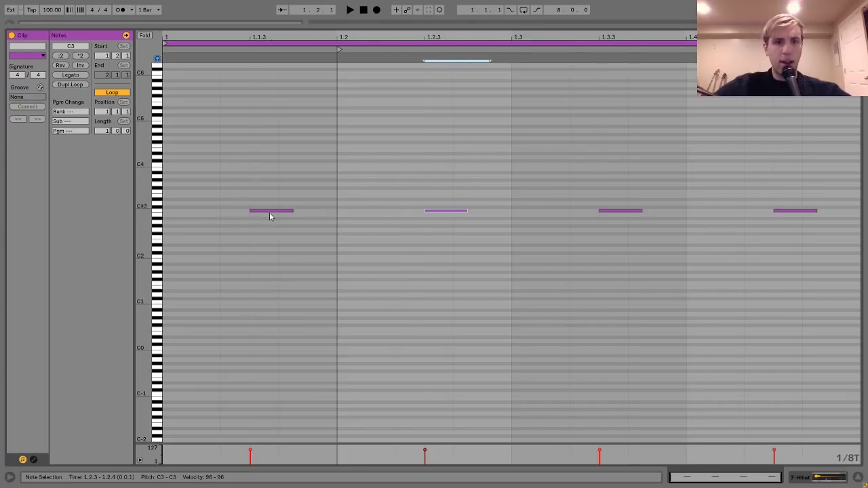
pyautogui.hotkey('ctrl', 'a')
pyautogui.moveTo(272, 217); pyautogui.dragTo(301, 216)
pyautogui.hotkey('ctrl', 'z')
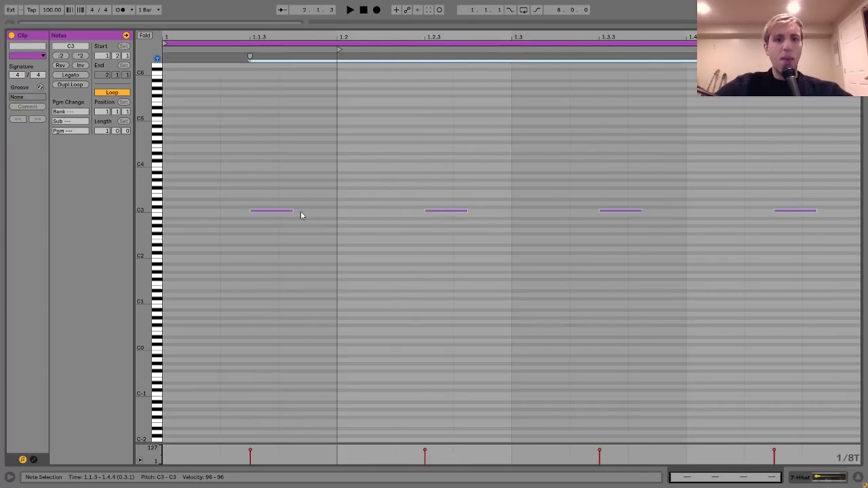
# - Turn off the triplet grid in the Hihat clip and restore its Narrow adaptive grid
pyautogui.rightClick(357, 270)
pyautogui.click(366, 249)
pyautogui.rightClick(365, 249)
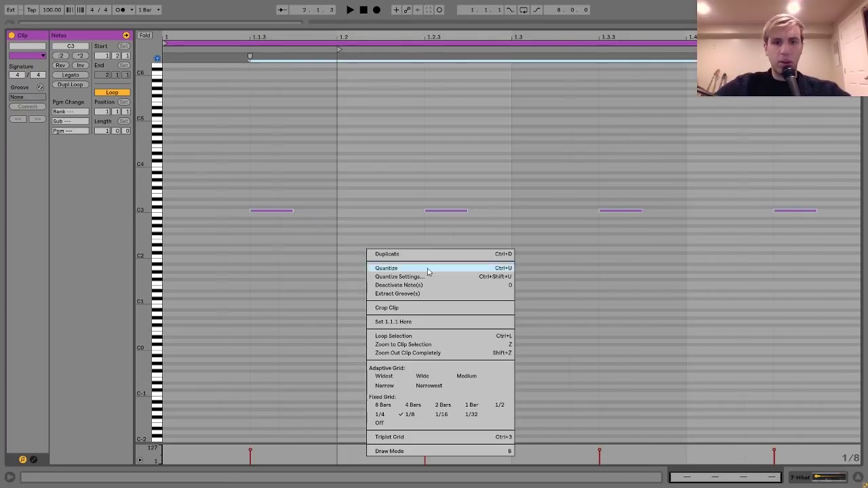
pyautogui.click(391, 391)
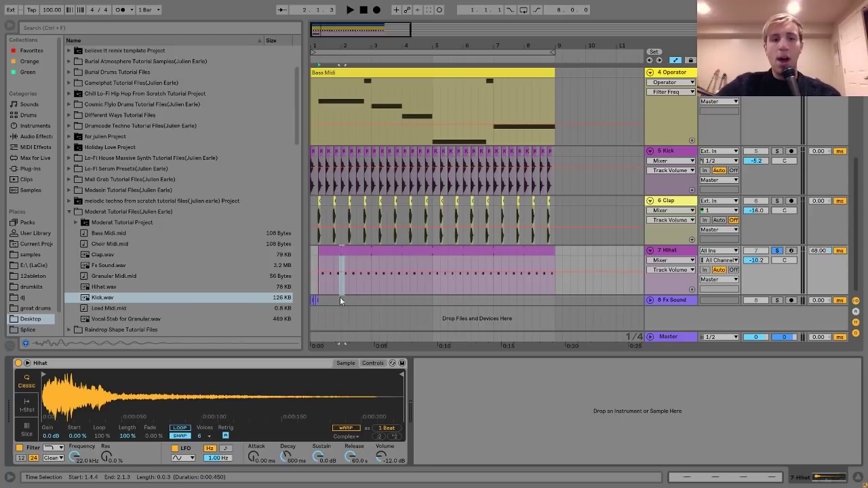
# - Solo and play the Fx Sound track from the start, unfold it, and select its source sample Fx Sound.wav in the browser
pyautogui.click(313, 300)
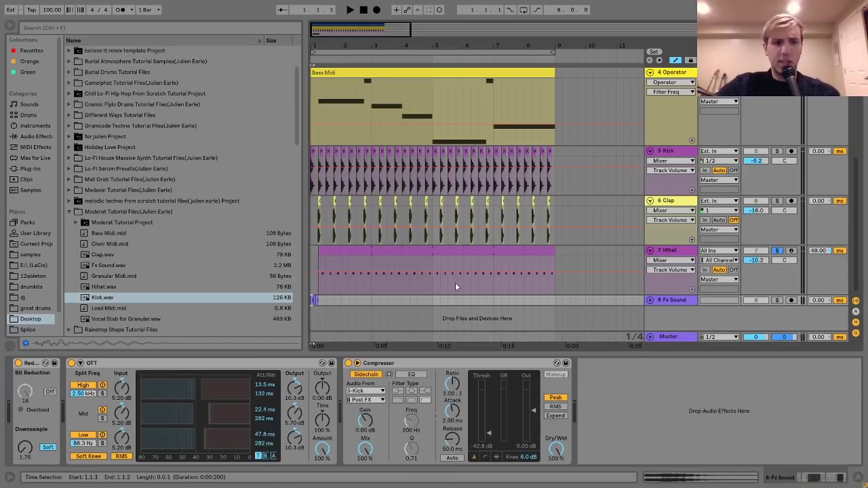
pyautogui.click(777, 300)
pyautogui.press('space')
pyautogui.press('space')
pyautogui.click(650, 300)
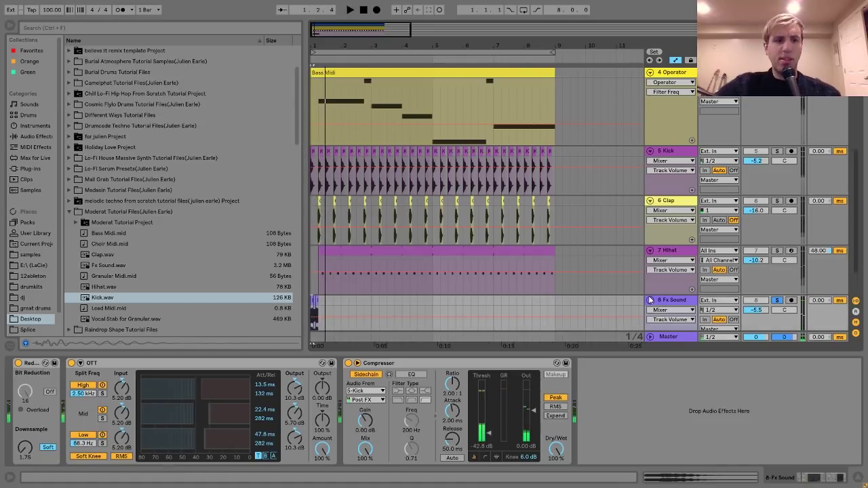
pyautogui.moveTo(313, 43); pyautogui.dragTo(313, 75)
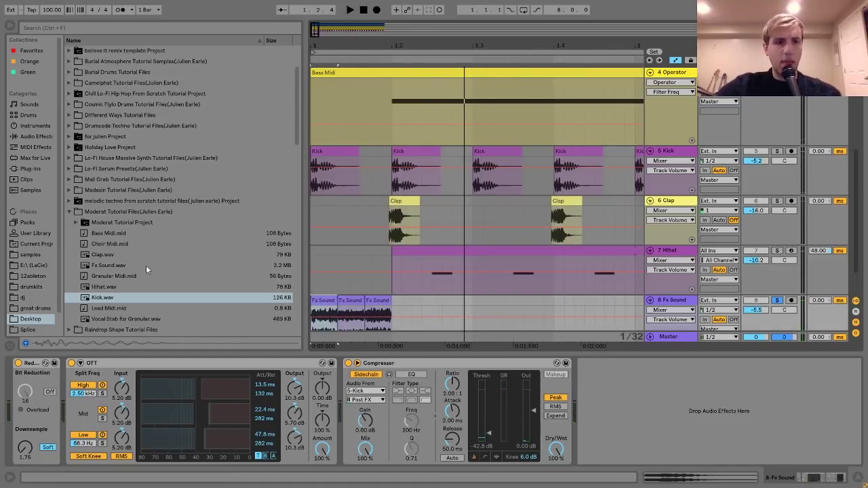
pyautogui.click(102, 265)
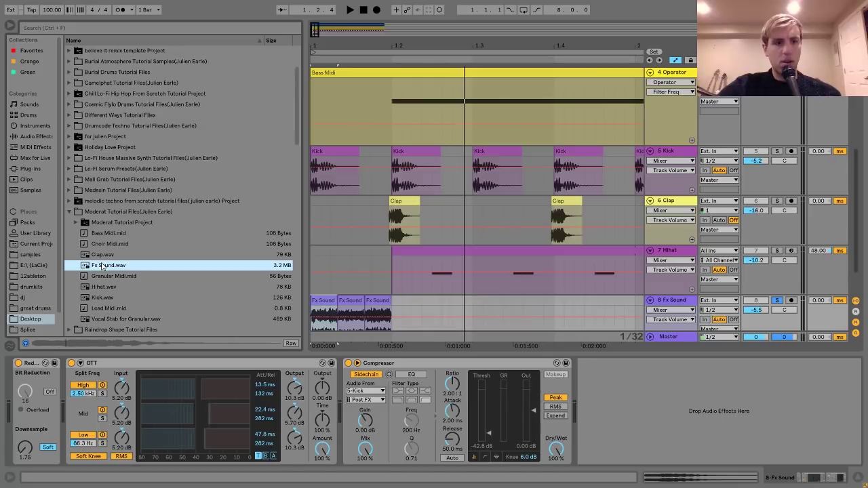
pyautogui.scroll(-2, 404, 280)
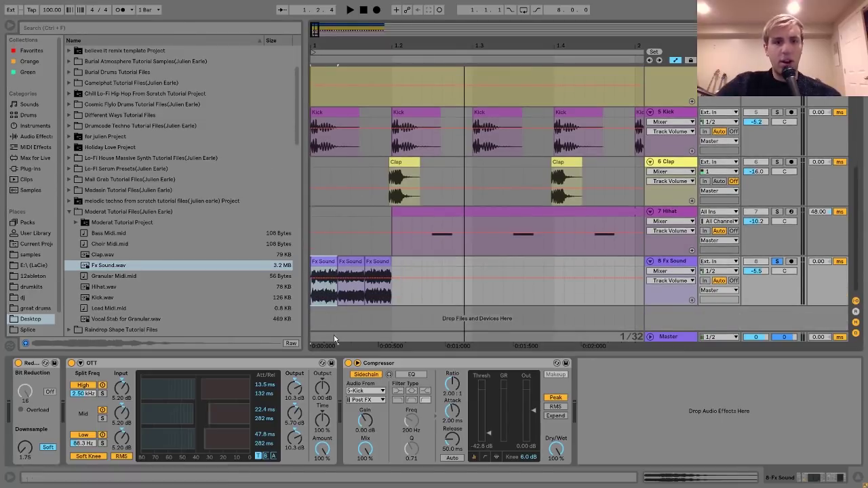
# - Set the arrangement to a fixed 1/8 triplet grid to show the spacing of the three Fx Sound clips
pyautogui.click(394, 289)
pyautogui.rightClick(398, 297)
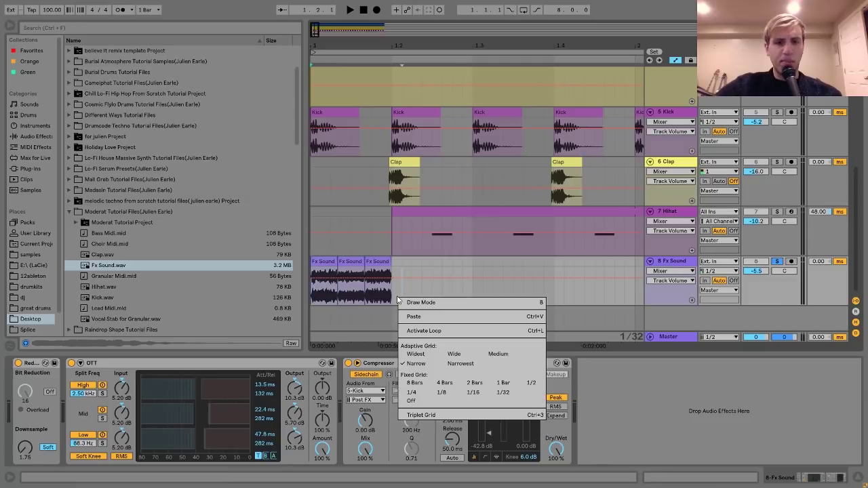
pyautogui.click(441, 397)
pyautogui.rightClick(431, 301)
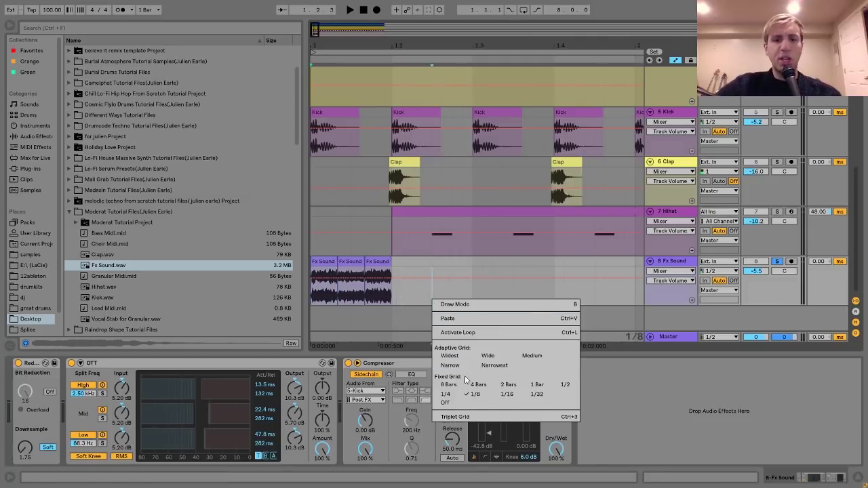
pyautogui.click(449, 421)
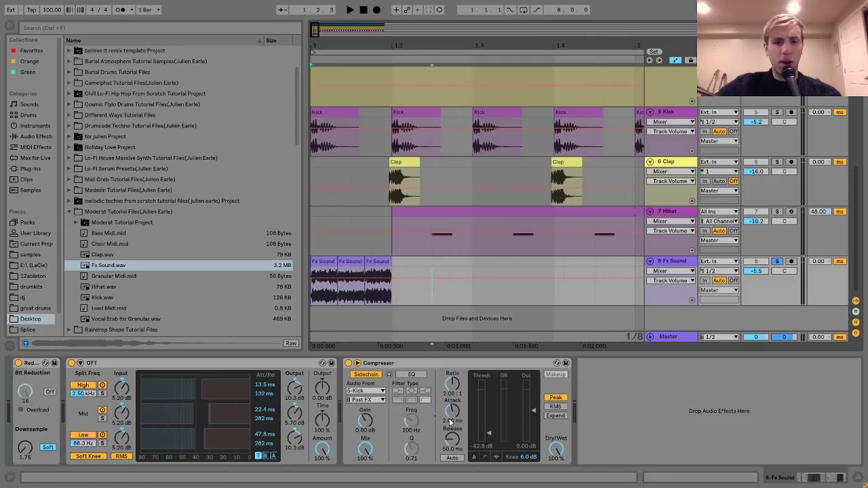
# - Play the soloed Fx Sound clips from the first one and examine the track's Redux, OTT and sidechained Compressor devices
pyautogui.click(324, 265)
pyautogui.press('space')
pyautogui.press('space')
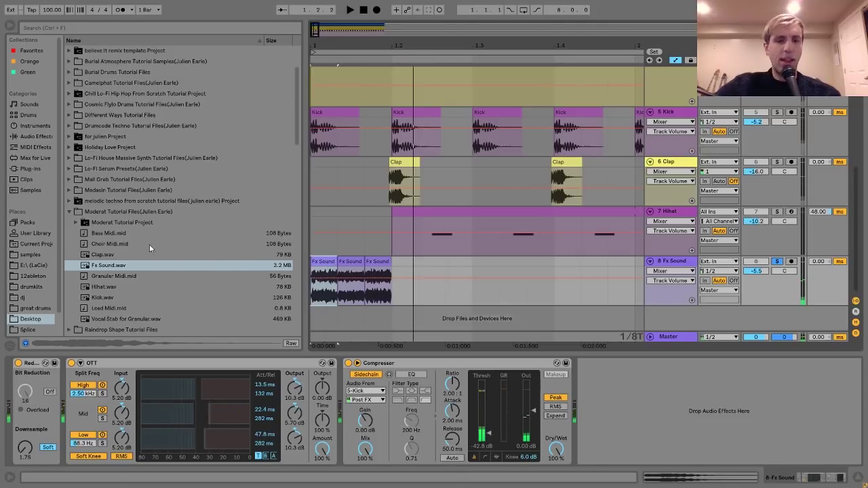
pyautogui.click(113, 267)
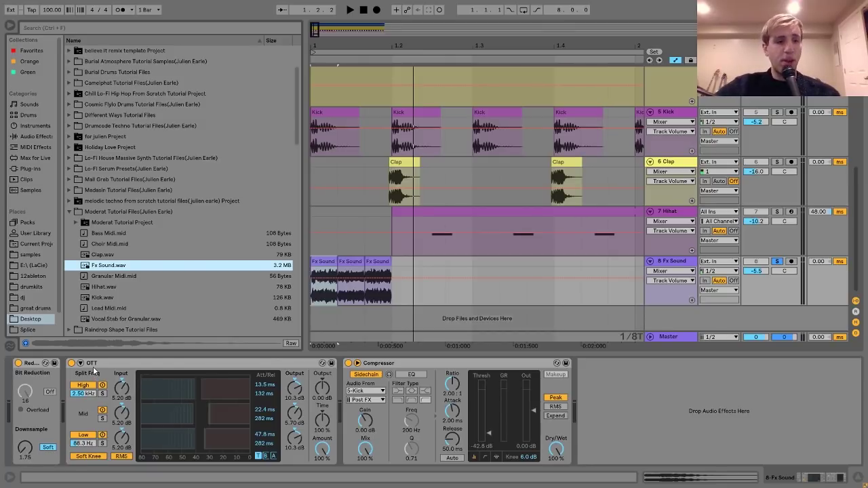
pyautogui.press('space')
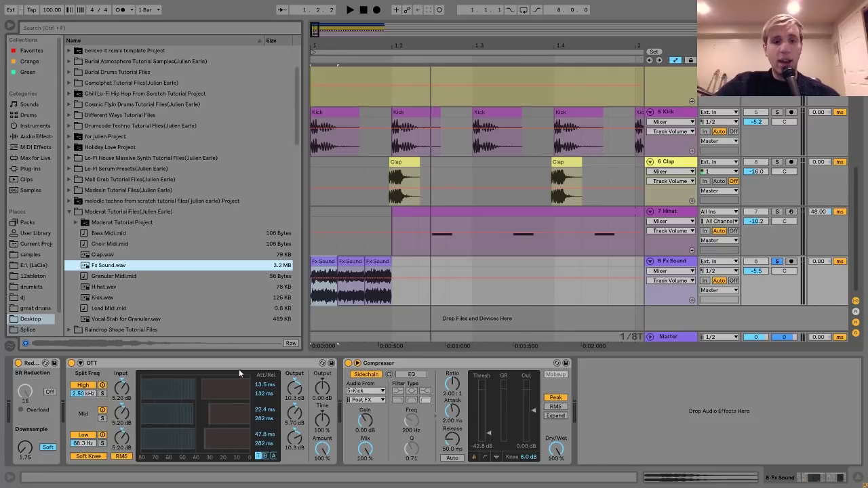
pyautogui.press('space')
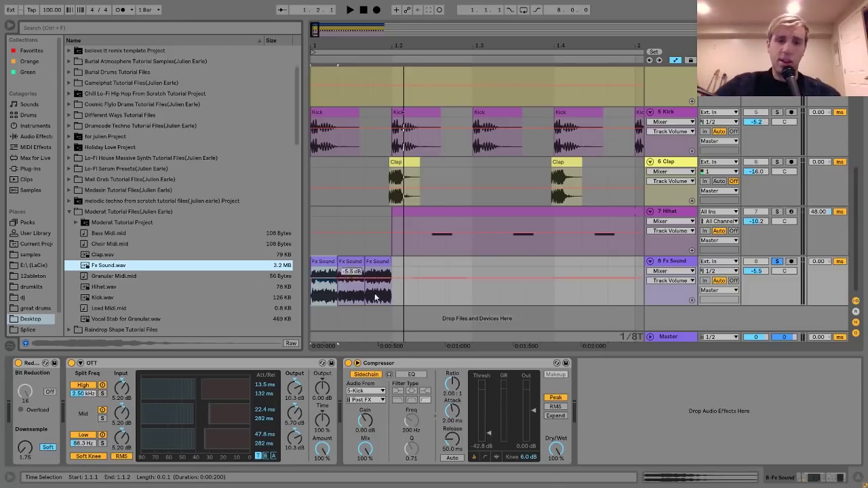
pyautogui.scroll(5, 386, 230)
pyautogui.scroll(-5, 387, 234)
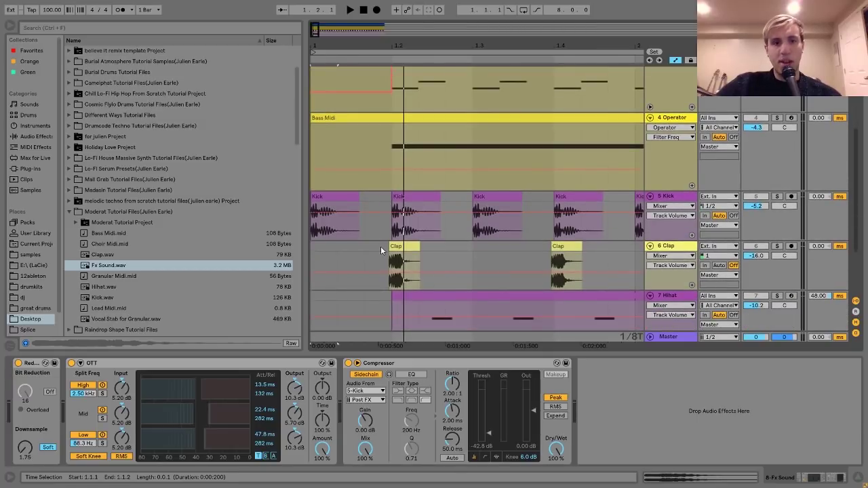
pyautogui.scroll(-3, 381, 247)
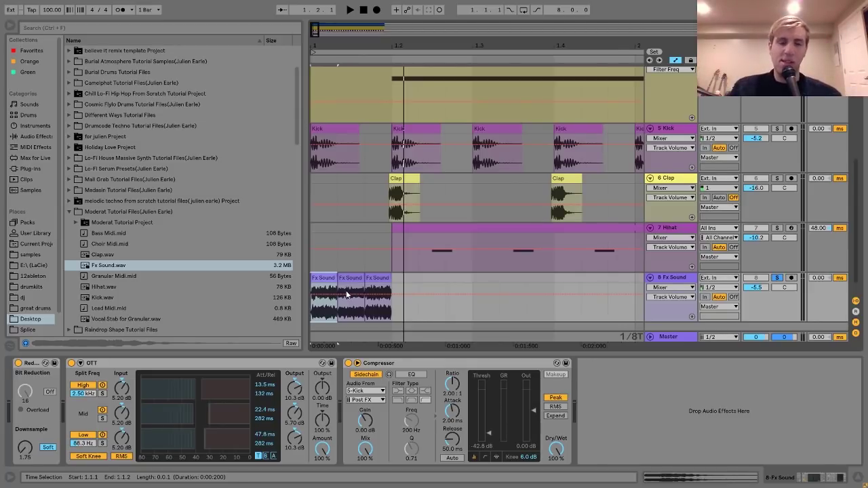
# - Turn off the Fx Sound solo and play the opening of the full beat
pyautogui.click(777, 278)
pyautogui.press('space')
pyautogui.press('space')
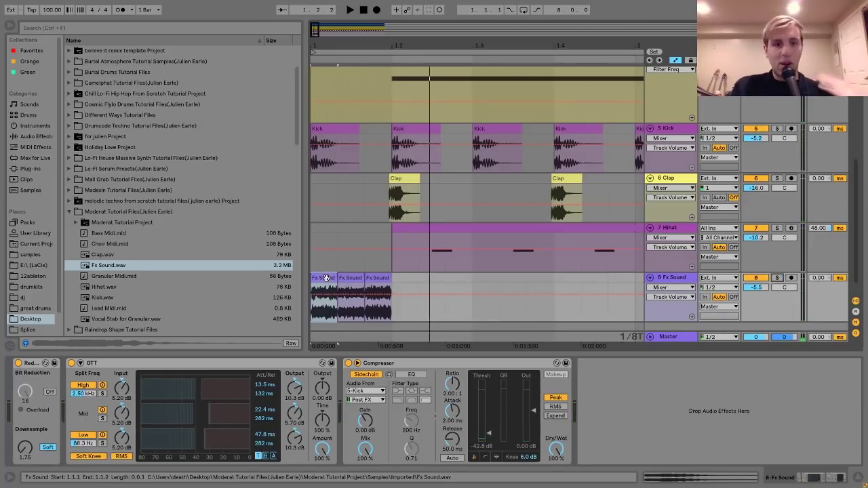
# - Turn off the arrangement's triplet grid and set it back to the Narrow adaptive grid
pyautogui.moveTo(401, 45); pyautogui.dragTo(325, 42)
pyautogui.scroll(5, 443, 190)
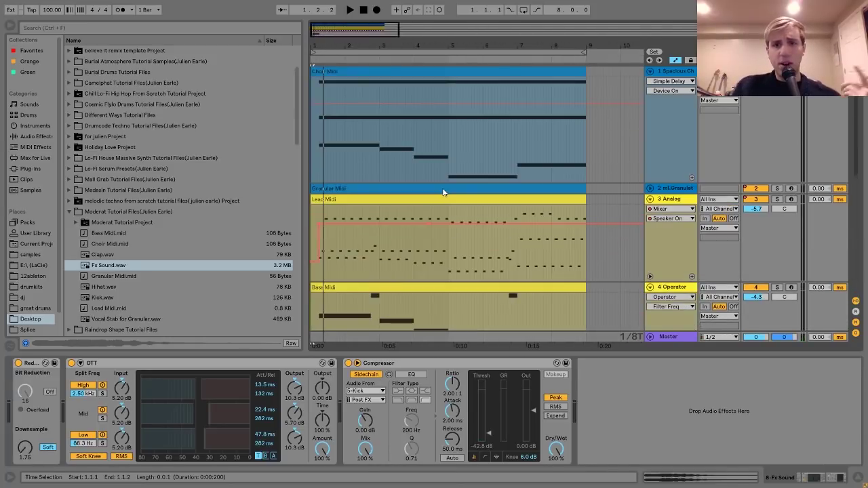
pyautogui.rightClick(541, 90)
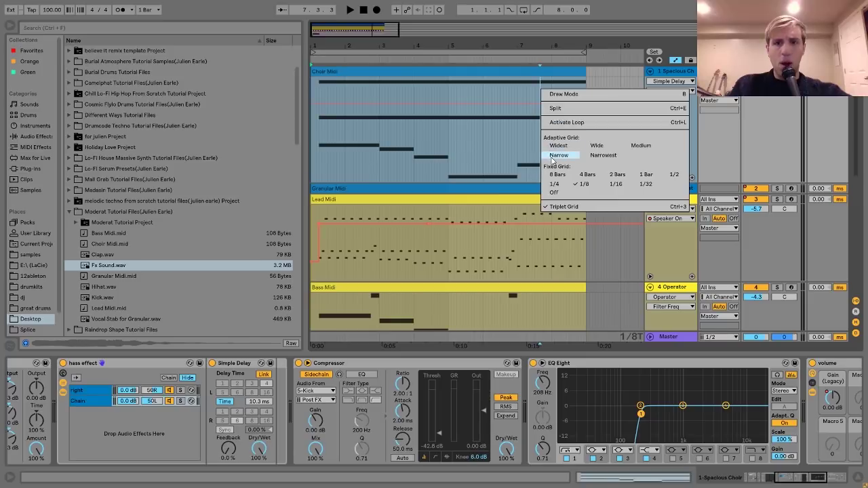
pyautogui.click(560, 206)
pyautogui.rightClick(556, 215)
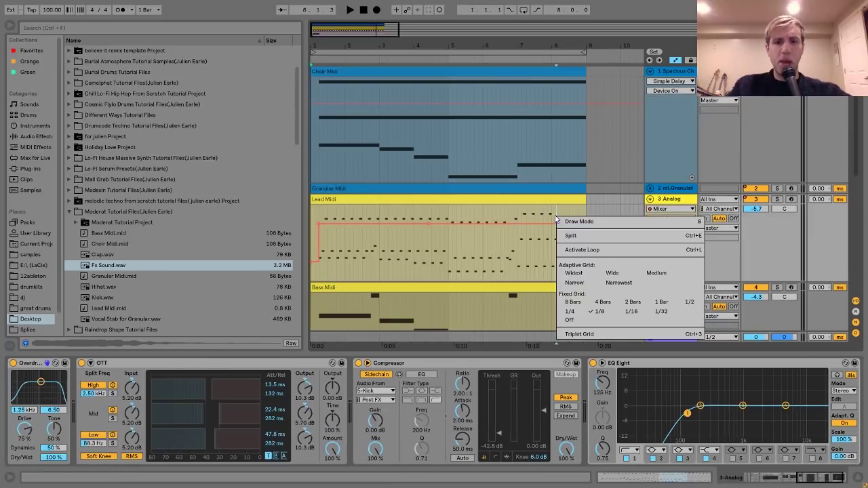
pyautogui.click(574, 283)
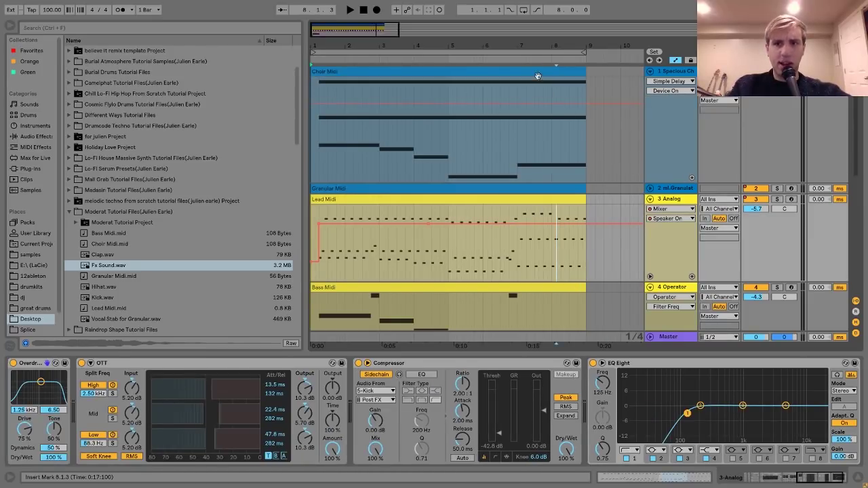
# - Select the 8-bar Choir Midi clip and review all tracks of the arrangement
pyautogui.click(526, 113)
pyautogui.scroll(-5, 567, 242)
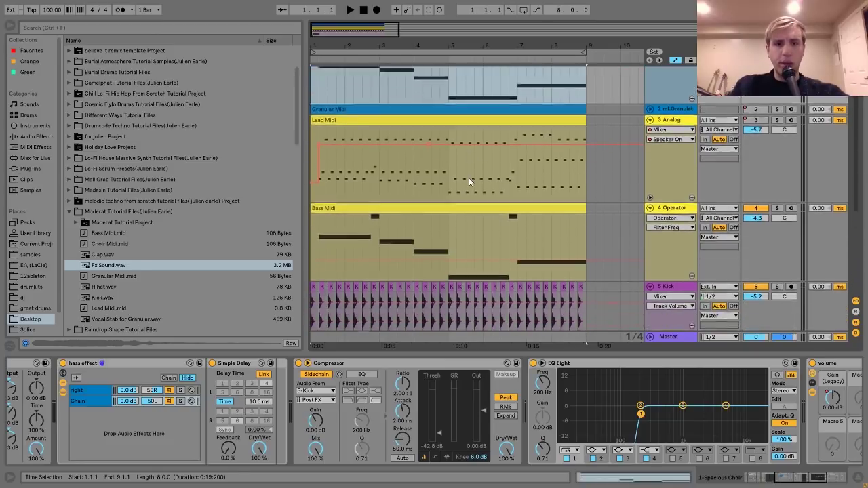
pyautogui.scroll(-4, 515, 188)
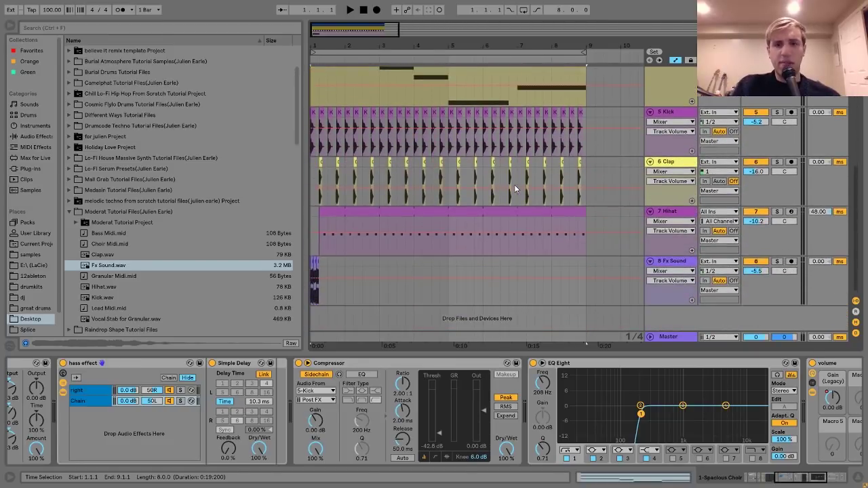
pyautogui.scroll(8, 430, 175)
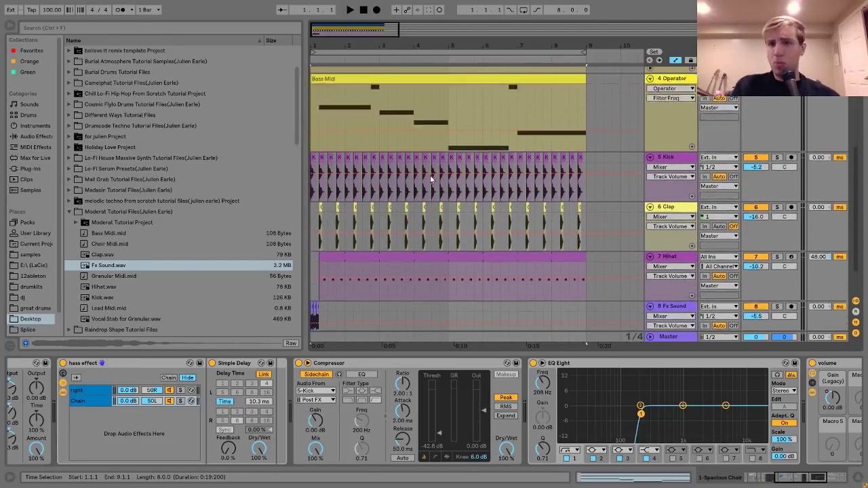